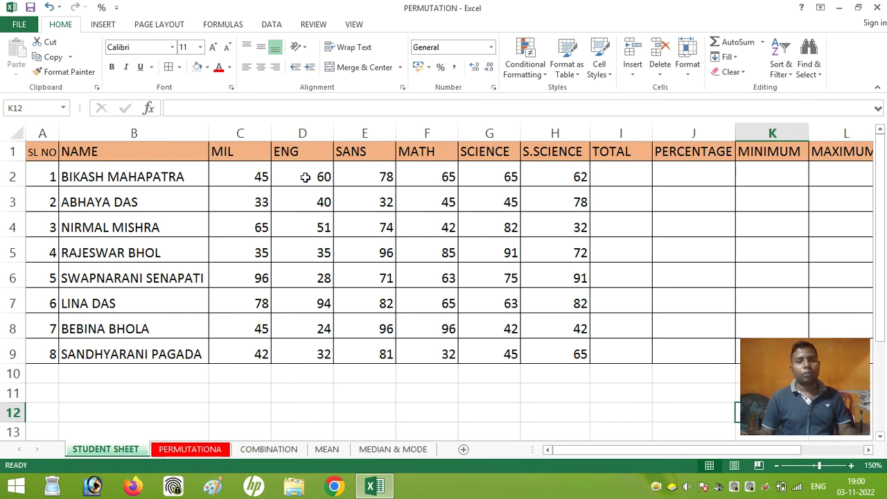
# Calculate the first student's total in I2 with =SUM(C2:H2) and fill the formula down to I9.
pyautogui.click(609, 179)
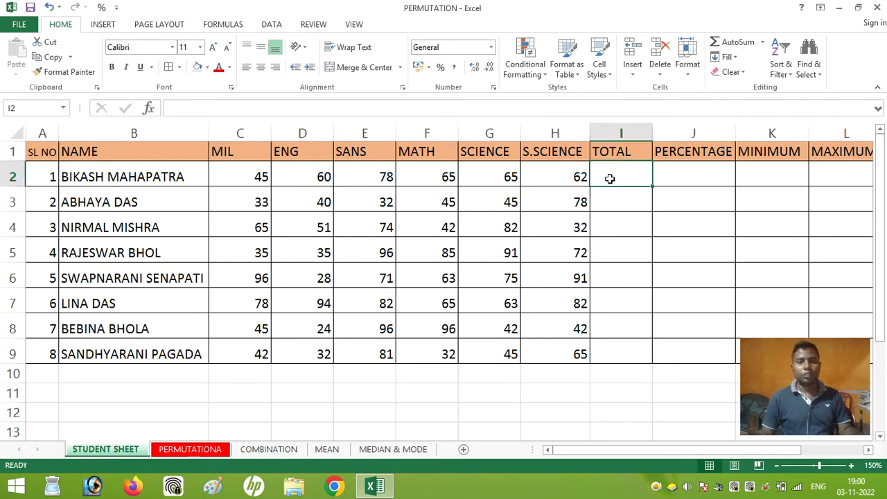
pyautogui.write('=')
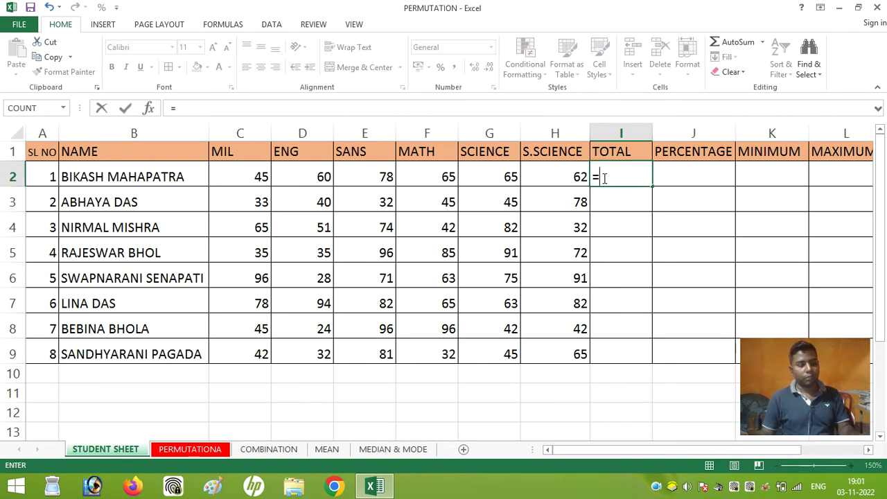
pyautogui.write('sum(')
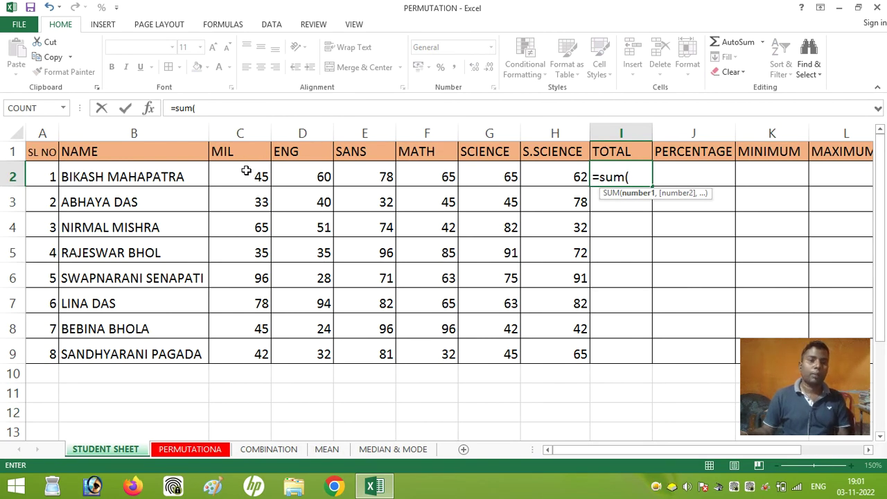
pyautogui.moveTo(236, 168); pyautogui.dragTo(551, 176)
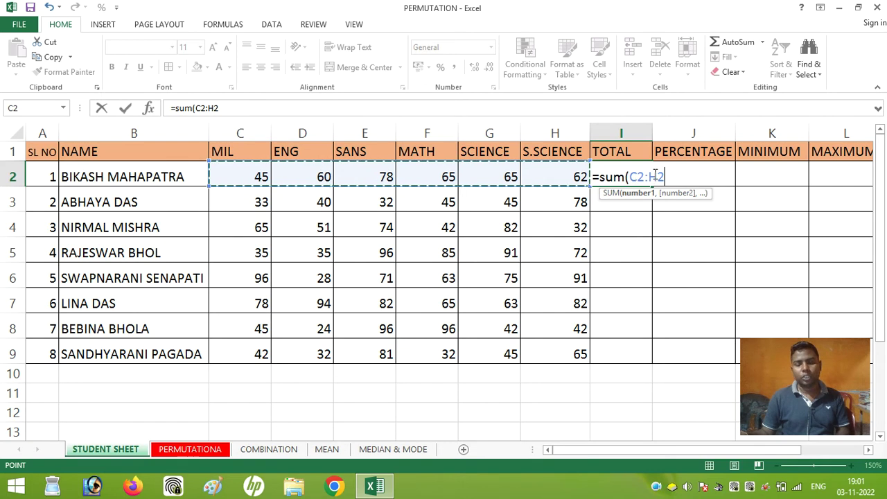
pyautogui.write(')')
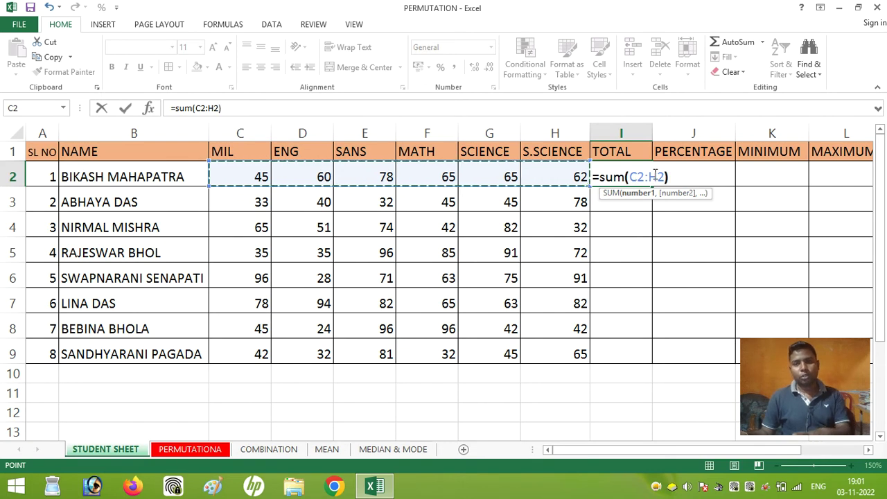
pyautogui.press('Return')
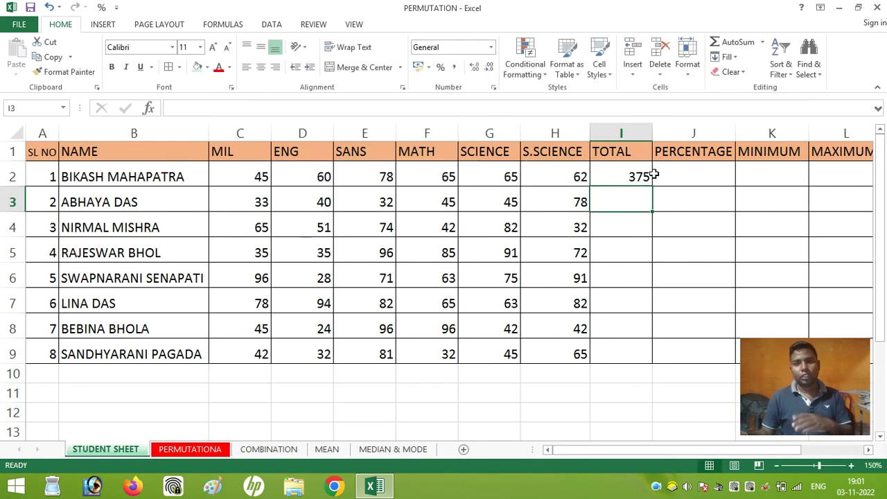
pyautogui.click(610, 175)
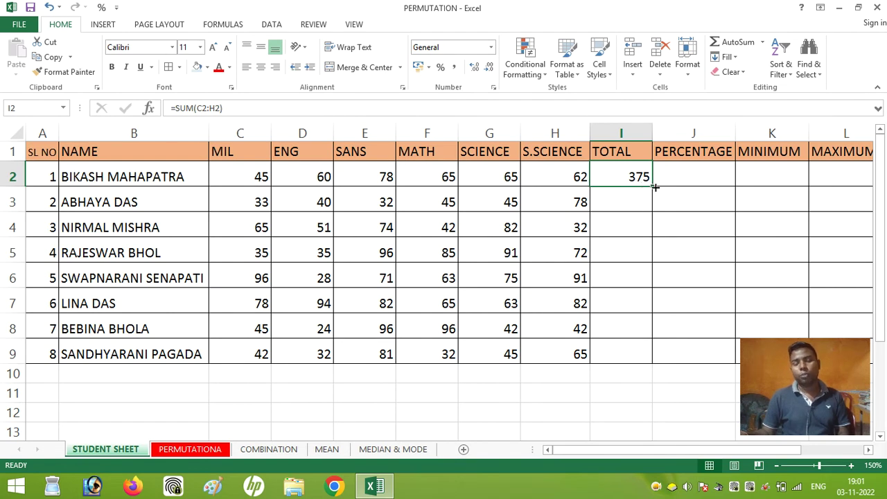
pyautogui.moveTo(655, 187); pyautogui.dragTo(662, 357)
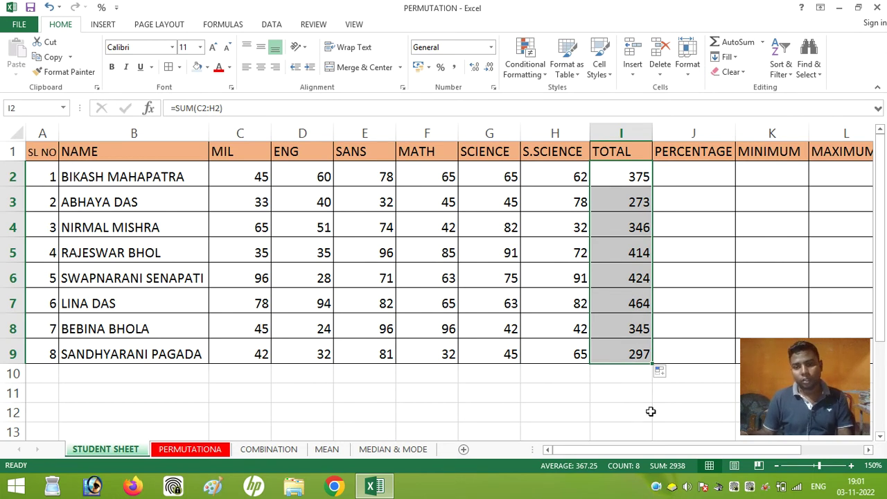
# Calculate the first student's percentage in J2 with =I2/600*100 and fill the formula down to J9.
pyautogui.hscroll(2, 636, 405)
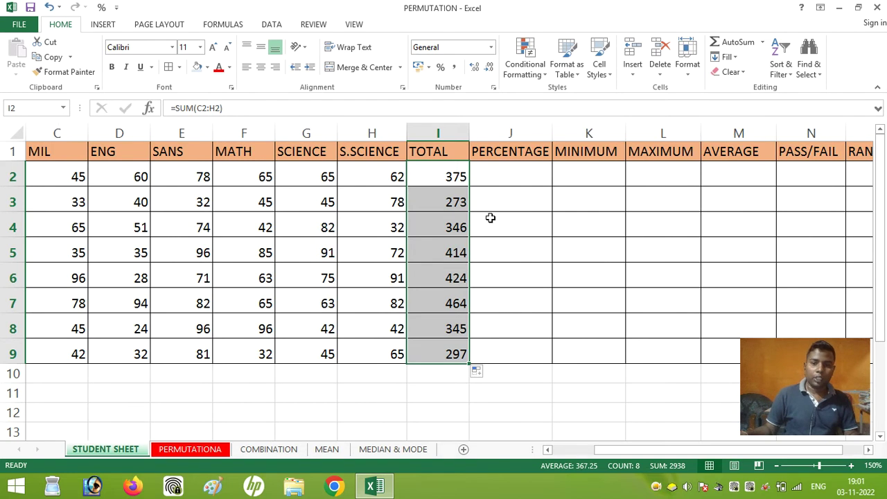
pyautogui.click(490, 176)
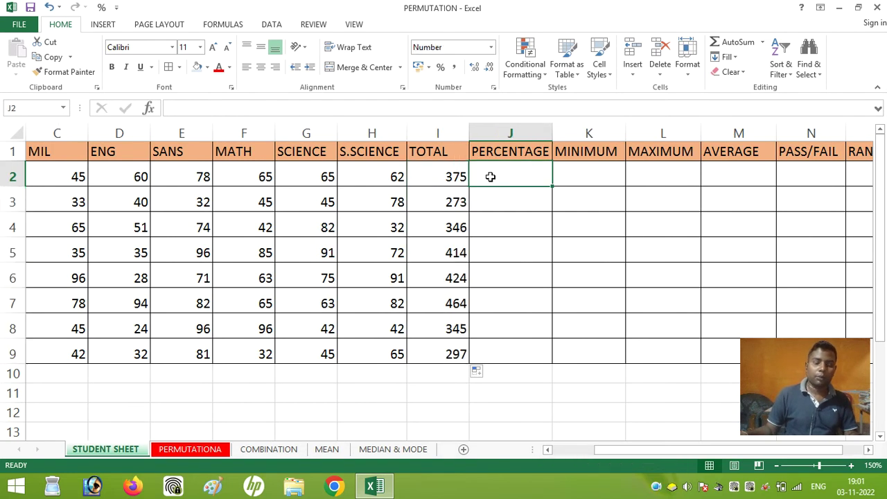
pyautogui.write('=')
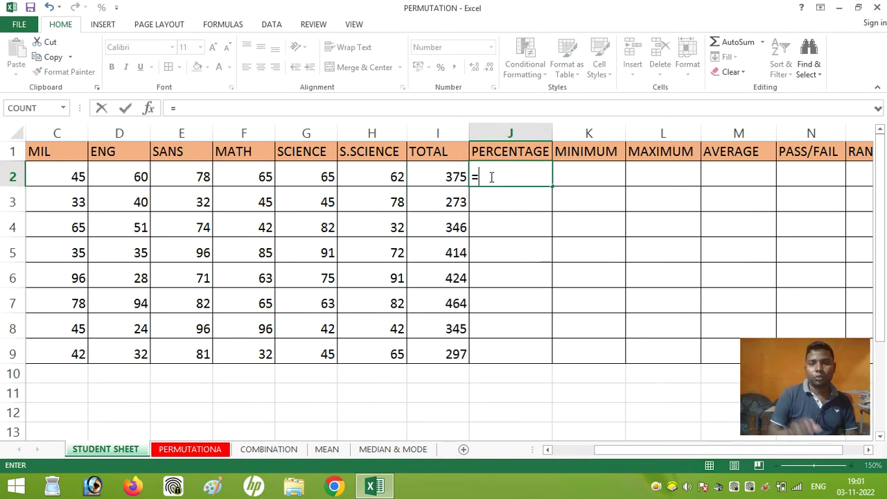
pyautogui.click(443, 178)
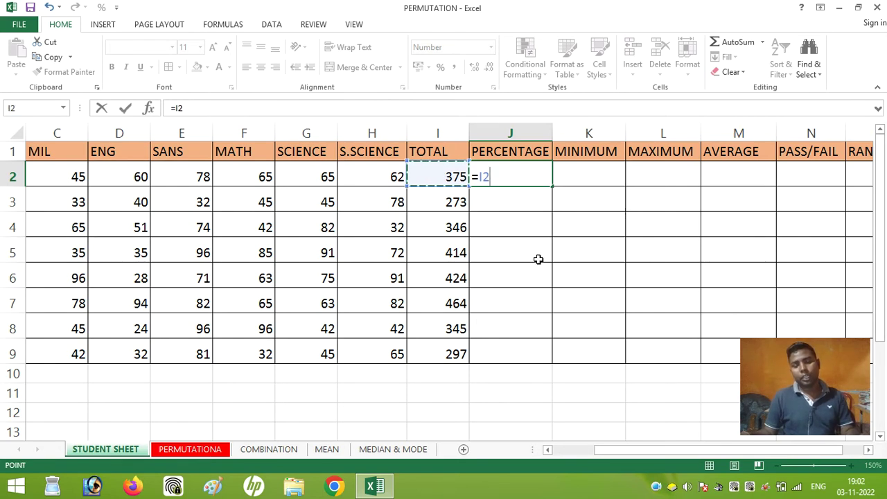
pyautogui.write('/')
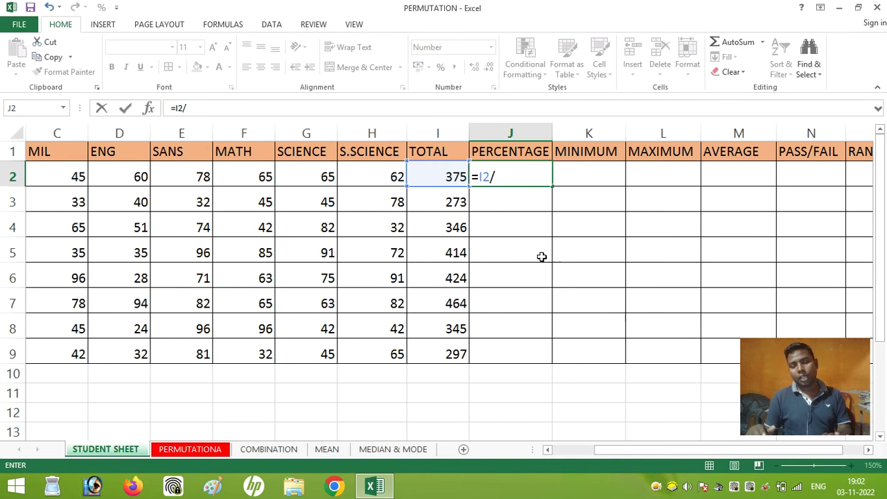
pyautogui.write('600')
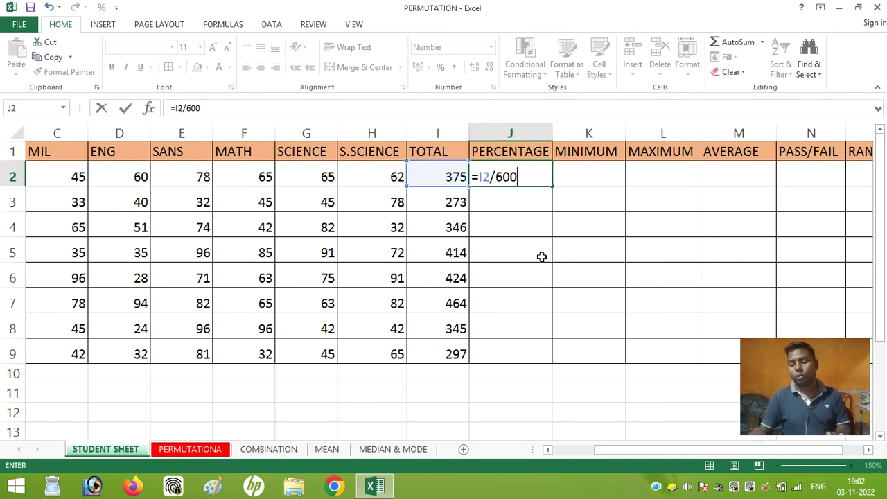
pyautogui.write('*100')
pyautogui.press('Return')
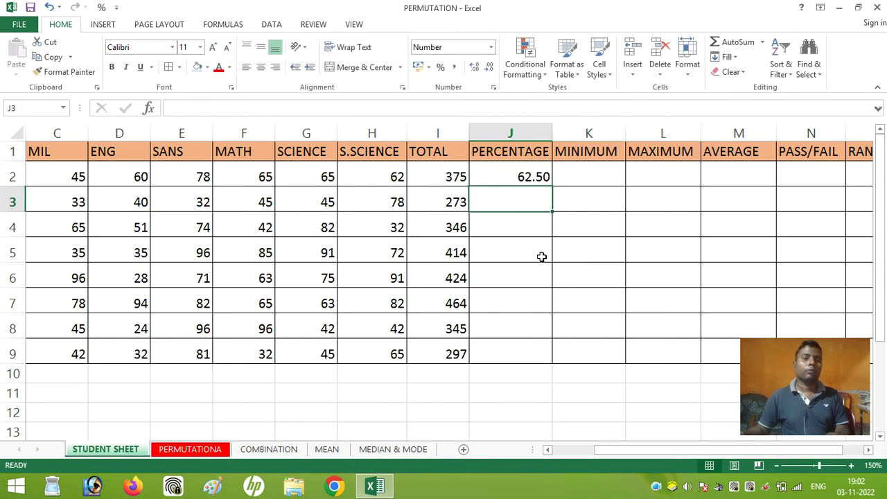
pyautogui.click(537, 176)
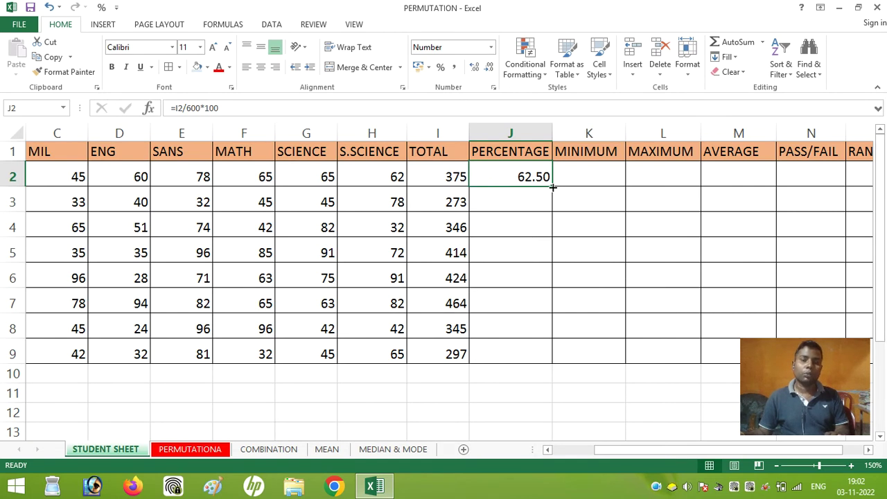
pyautogui.moveTo(553, 187); pyautogui.dragTo(555, 363)
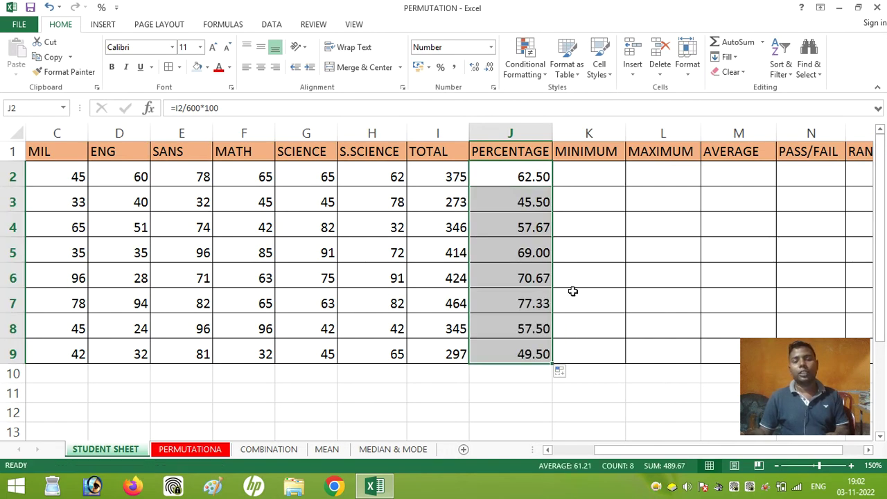
# Try fewer and more decimal places on the percentage in J2, ending with two decimals.
pyautogui.click(541, 227)
pyautogui.click(534, 181)
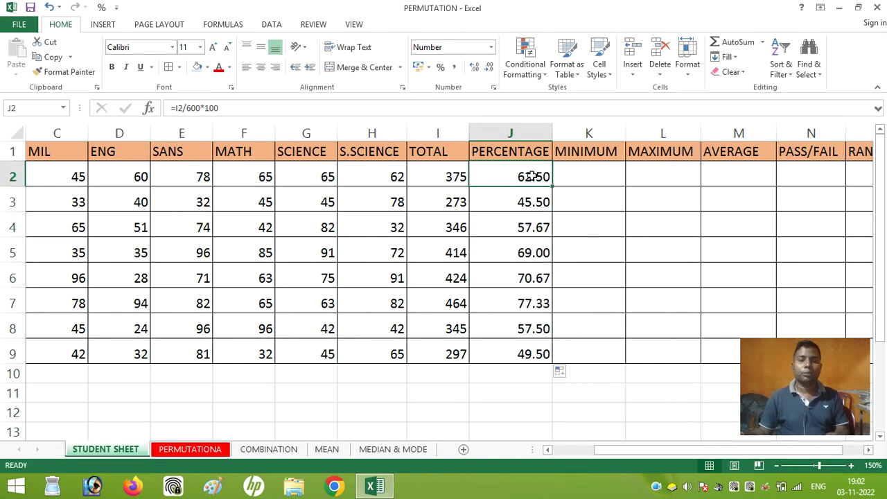
pyautogui.click(492, 66)
pyautogui.click(492, 67)
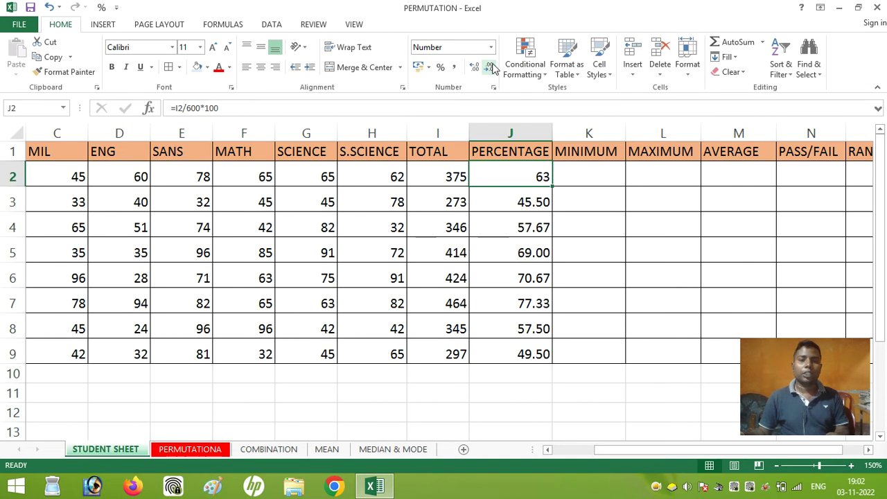
pyautogui.click(490, 67)
pyautogui.click(489, 67)
pyautogui.click(489, 68)
pyautogui.click(489, 67)
pyautogui.click(489, 67)
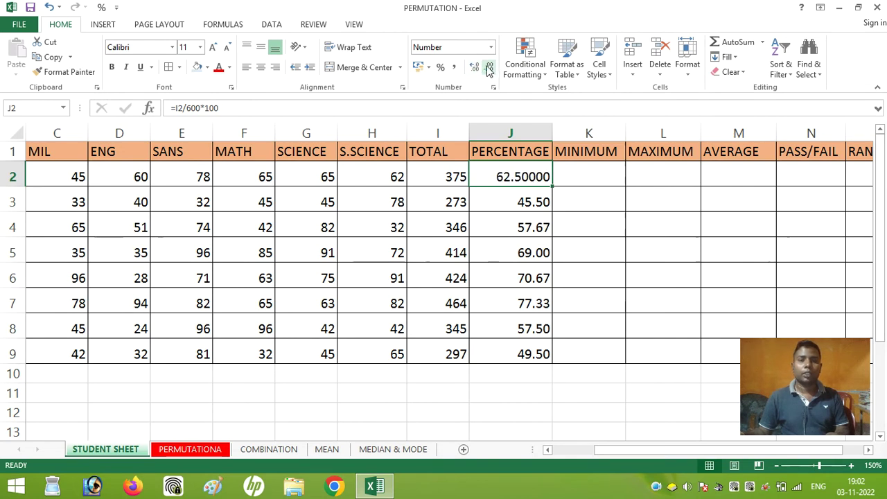
pyautogui.click(489, 67)
pyautogui.click(490, 68)
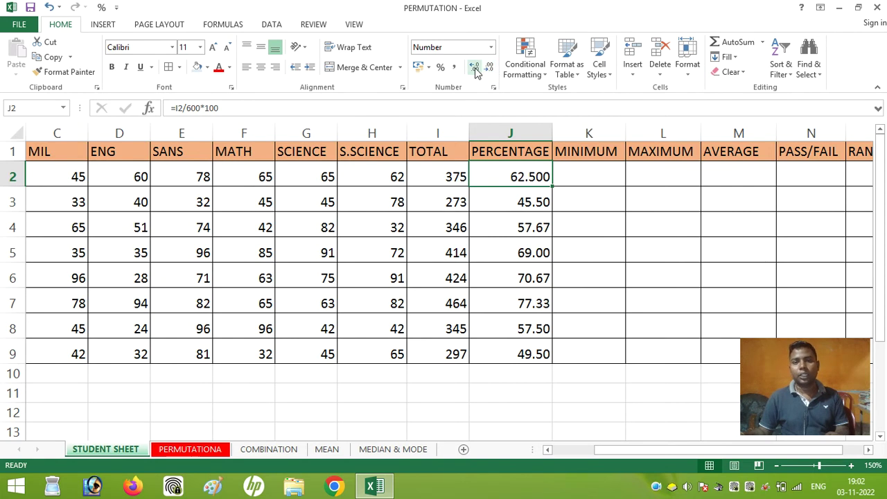
pyautogui.click(489, 68)
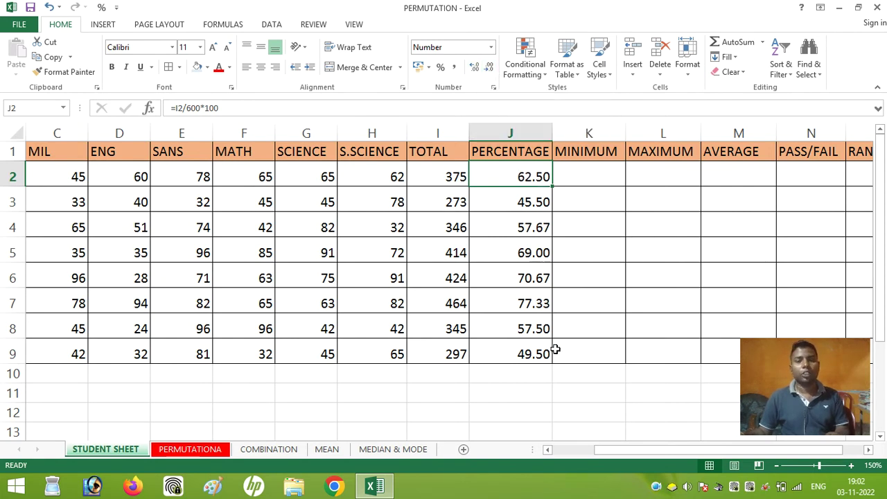
# Find the first student's lowest mark in K2 with =MIN(C2:H2) and fill the formula down to K9.
pyautogui.click(566, 176)
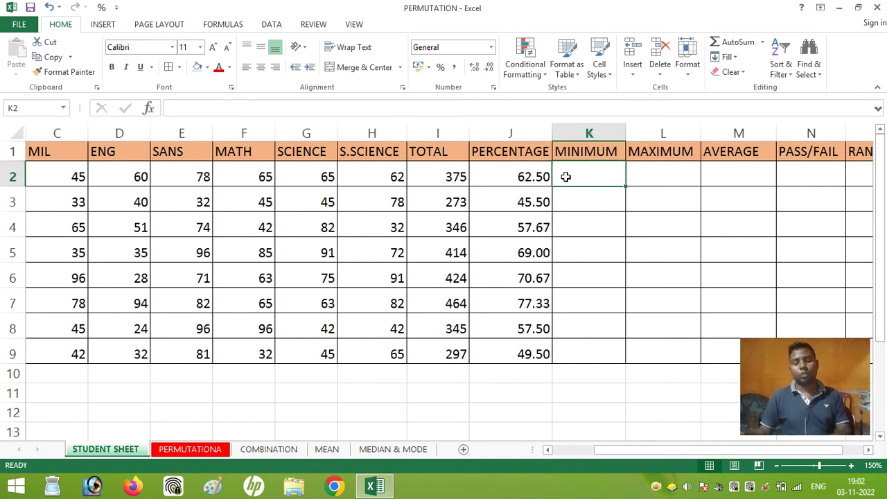
pyautogui.write('=min(')
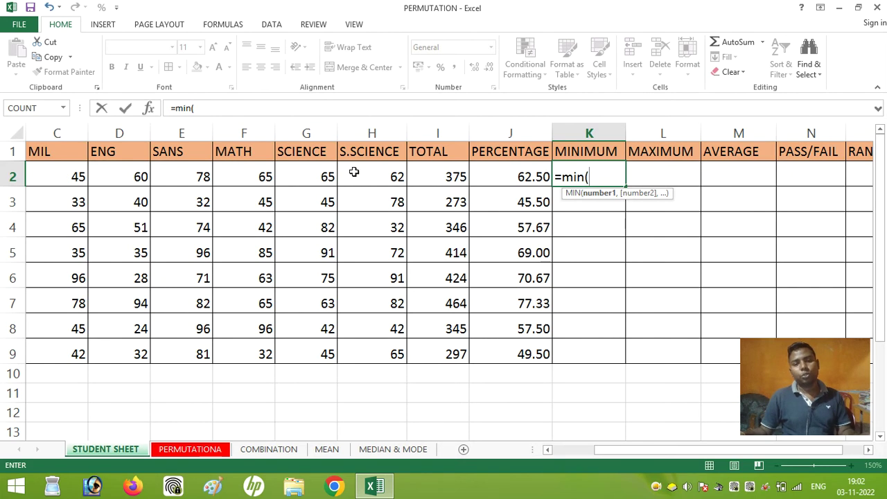
pyautogui.click(67, 174)
pyautogui.moveTo(68, 174); pyautogui.dragTo(361, 175)
pyautogui.write(')')
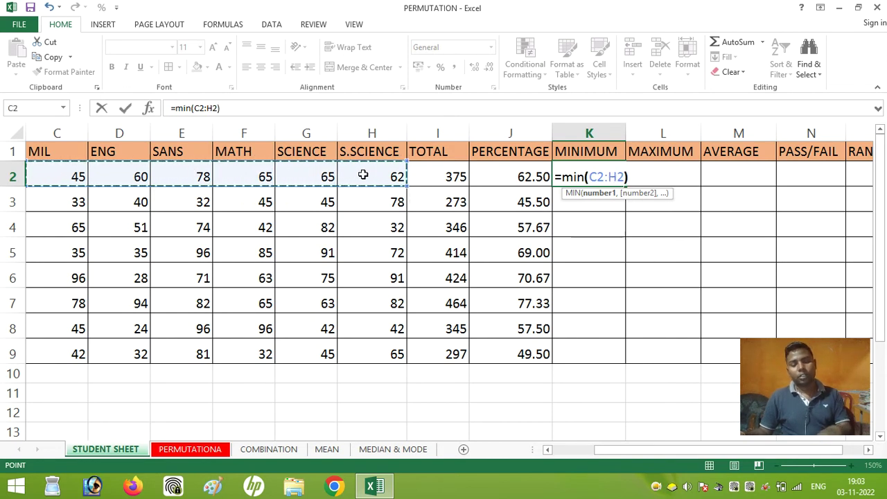
pyautogui.press('Return')
pyautogui.click(594, 166)
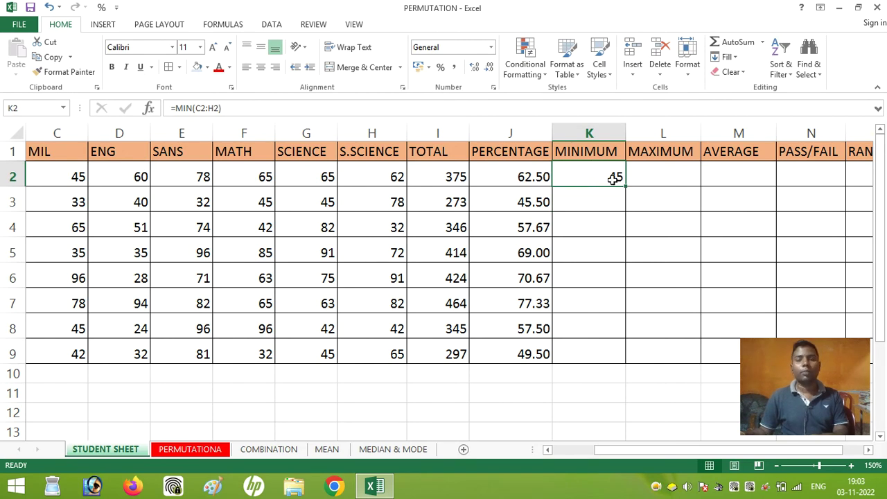
pyautogui.moveTo(626, 186); pyautogui.dragTo(627, 353)
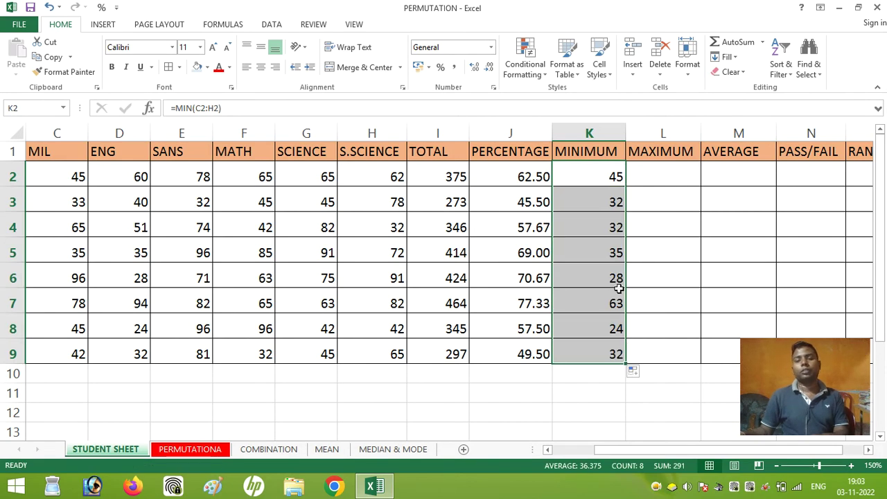
# Find the first student's highest mark in L2 with =MAX(C2:H2) and fill the formula down to L9.
pyautogui.click(645, 180)
pyautogui.write('=')
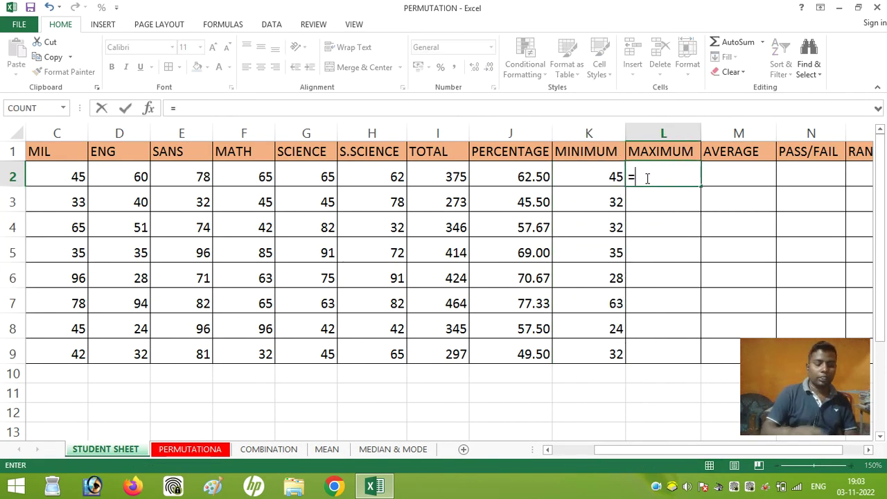
pyautogui.write('max(')
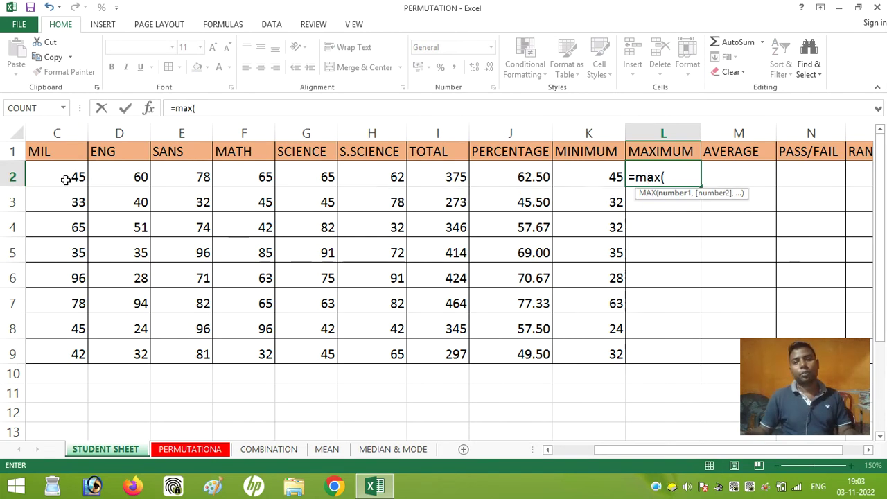
pyautogui.moveTo(64, 178); pyautogui.dragTo(393, 179)
pyautogui.write(')')
pyautogui.press('Return')
pyautogui.click(670, 175)
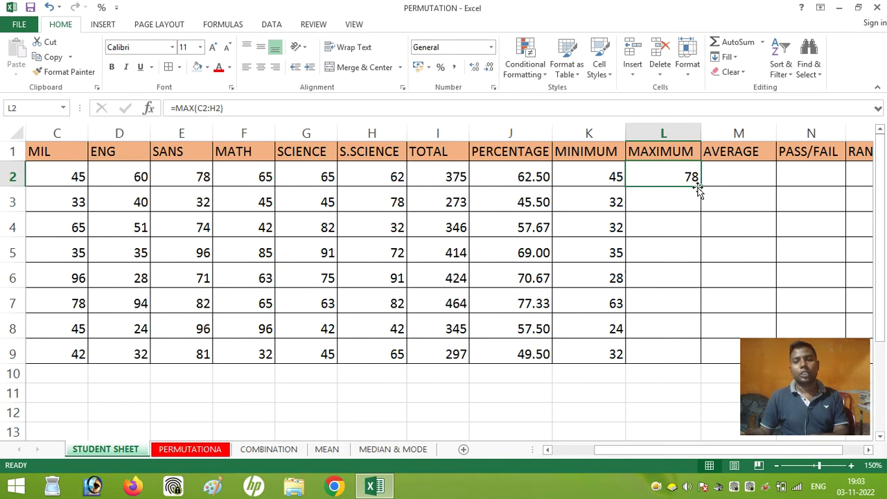
pyautogui.moveTo(702, 186); pyautogui.dragTo(708, 358)
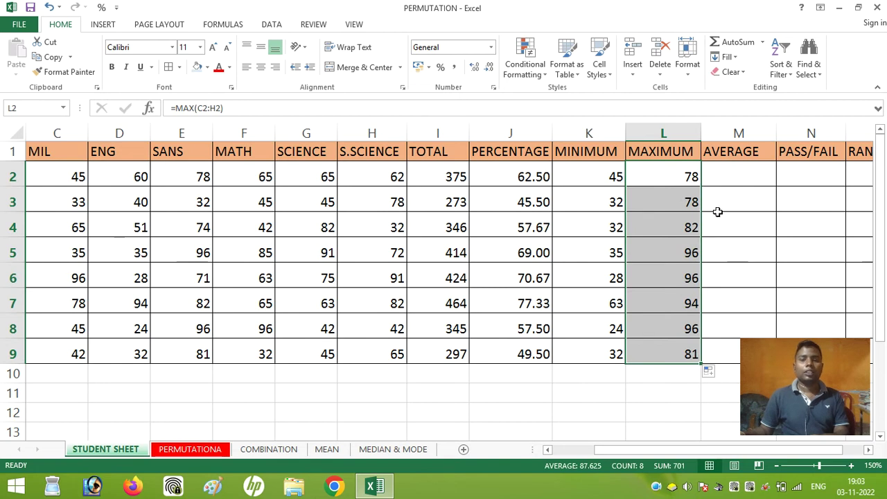
# Calculate the average of the first student's six subject marks in M2 with =AVERAGE(C2:H2).
pyautogui.click(732, 179)
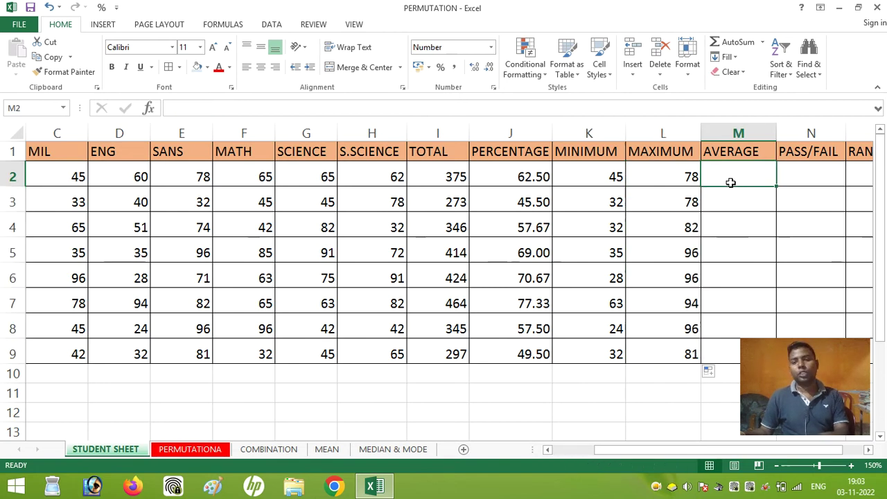
pyautogui.write('=avera')
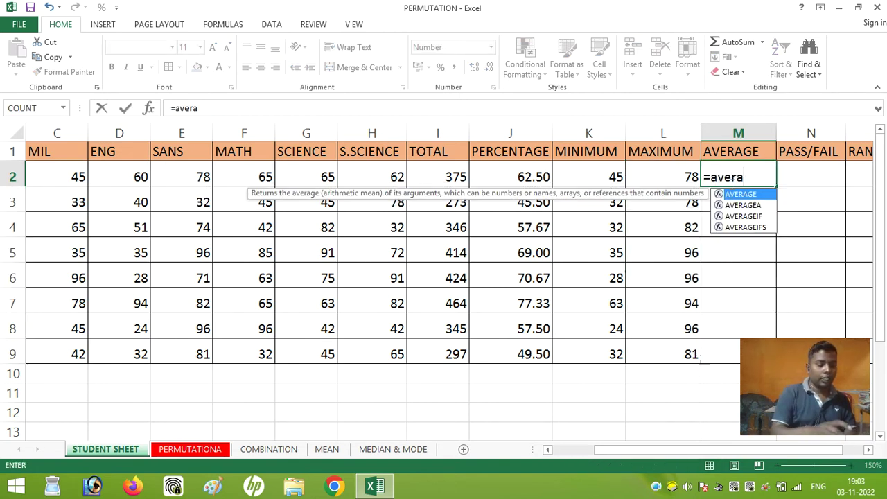
pyautogui.write('ge(')
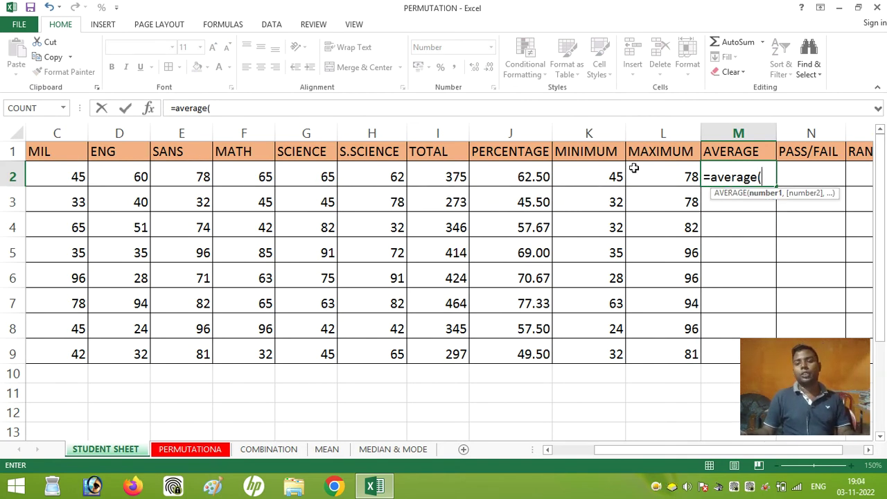
pyautogui.moveTo(63, 170); pyautogui.dragTo(255, 177)
pyautogui.moveTo(356, 177); pyautogui.dragTo(363, 178)
pyautogui.write(')')
pyautogui.press('Return')
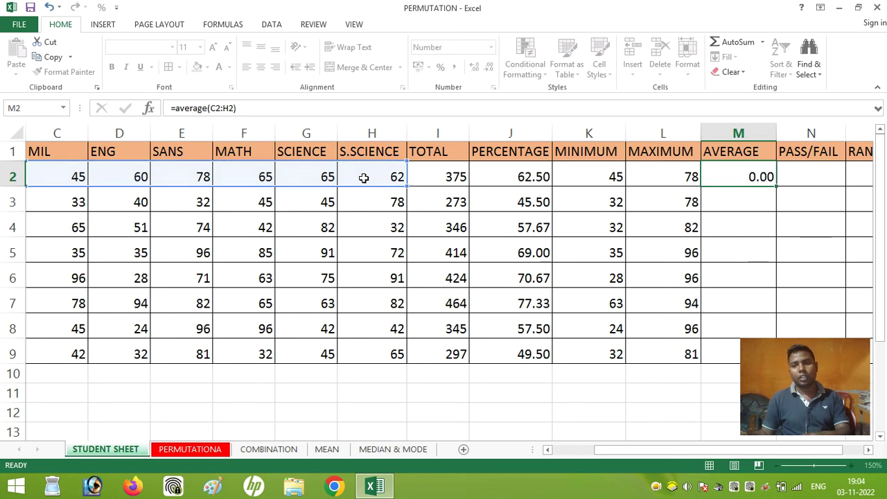
# Fill the average formula from M2 down to M9.
pyautogui.click(745, 183)
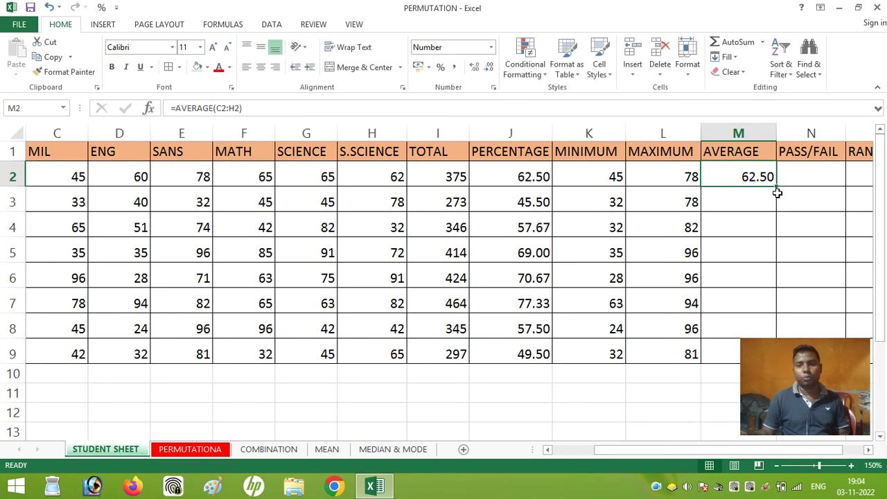
pyautogui.moveTo(776, 186); pyautogui.dragTo(98, 382)
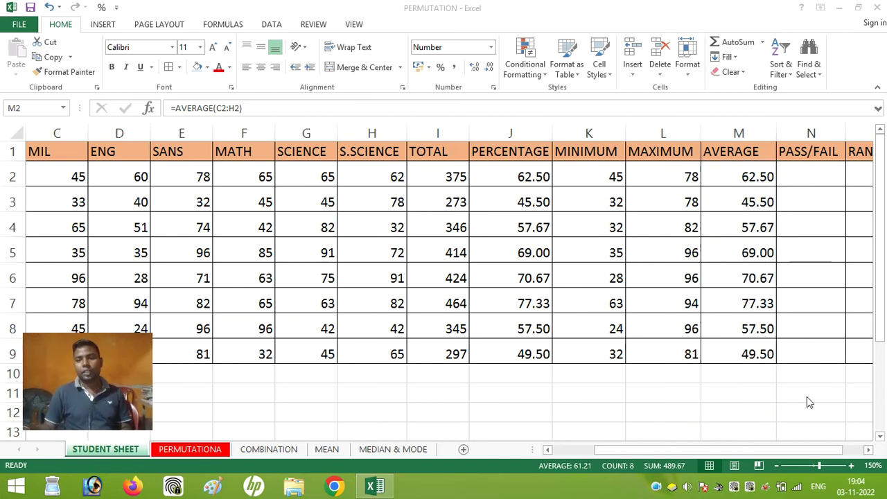
# Begin the first student's PASS/FAIL formula in N2 with an IF containing an AND test, using C2>30 as the first condition.
pyautogui.click(659, 448)
pyautogui.moveTo(689, 452); pyautogui.dragTo(732, 451)
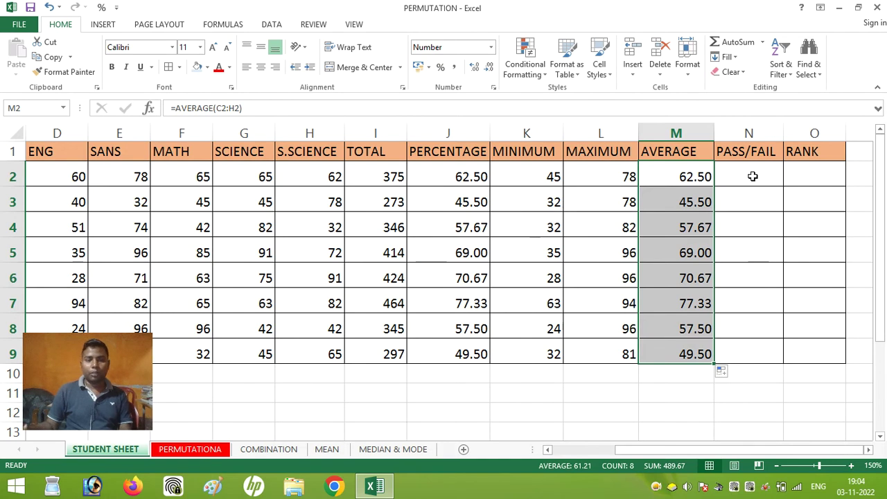
pyautogui.click(752, 176)
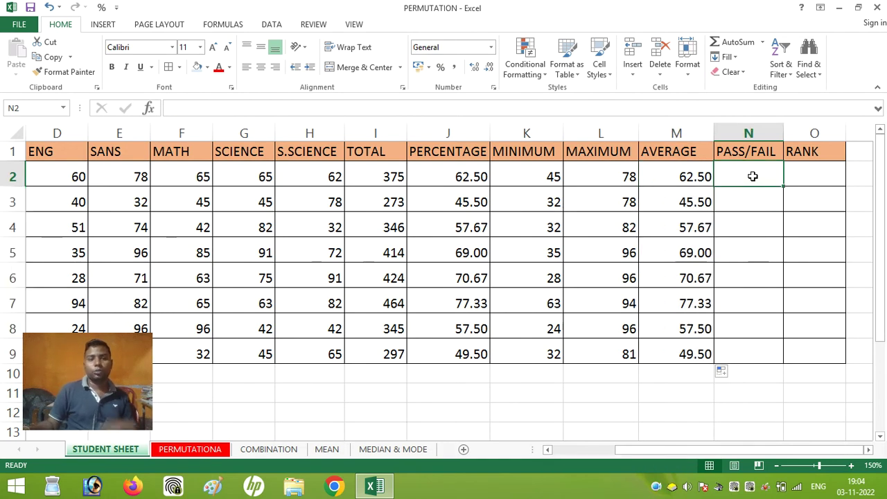
pyautogui.write('=')
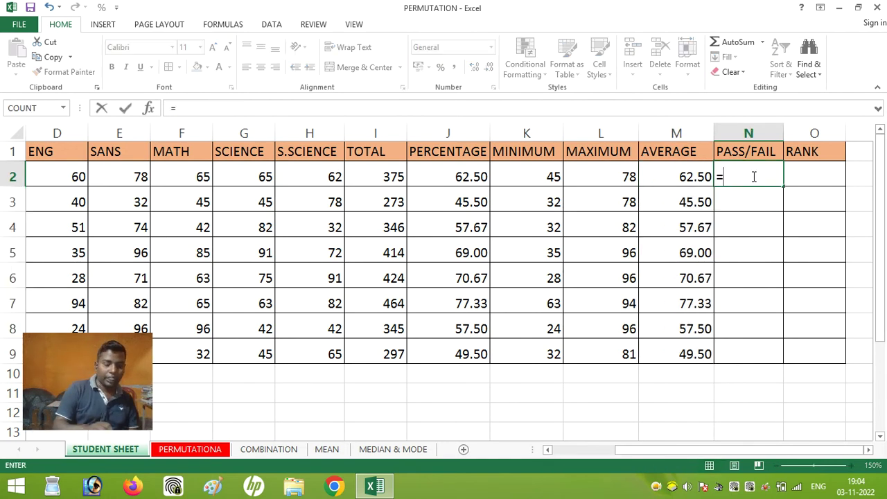
pyautogui.write('if(')
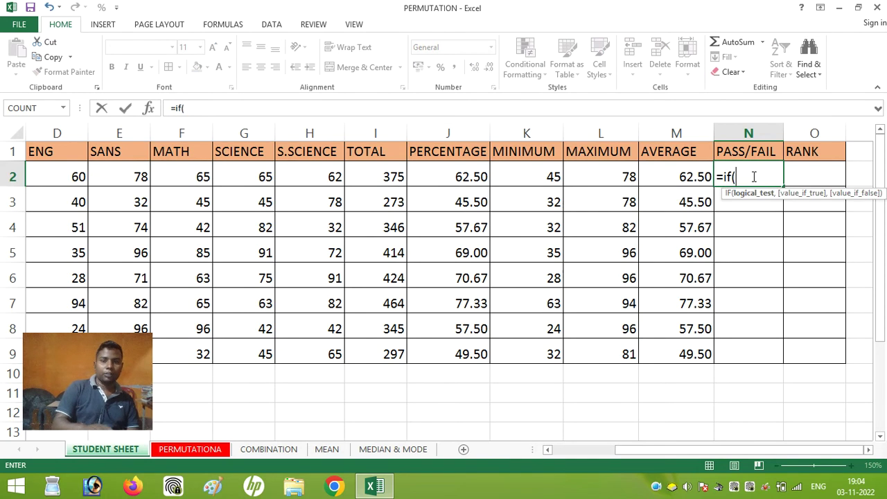
pyautogui.write('and(')
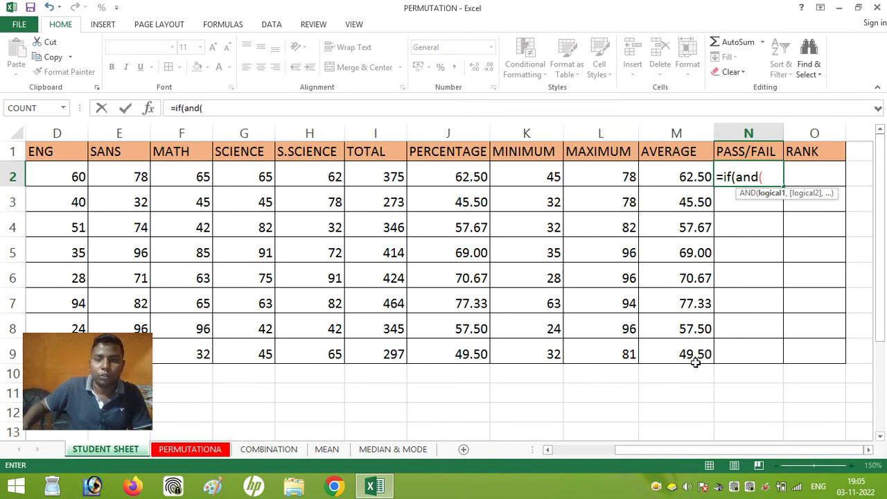
pyautogui.moveTo(751, 453); pyautogui.dragTo(665, 451)
pyautogui.click(252, 177)
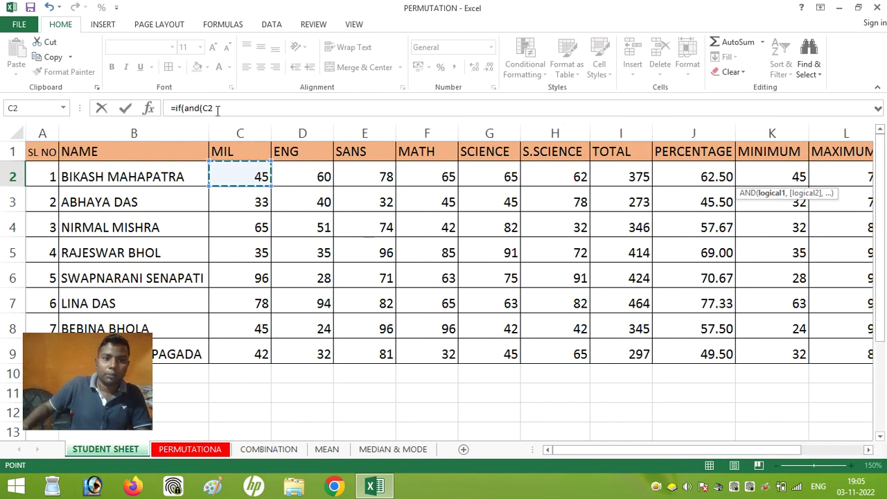
pyautogui.write('>30')
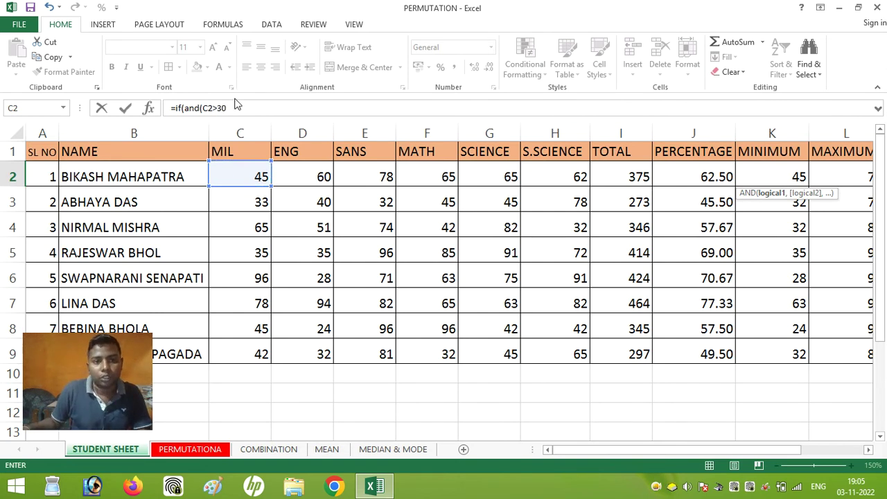
# Add the conditions D2>30, E2>30 and F2>30 to the AND test for the ENG, SANS and MATH marks.
pyautogui.write(',')
pyautogui.click(308, 176)
pyautogui.write('>30')
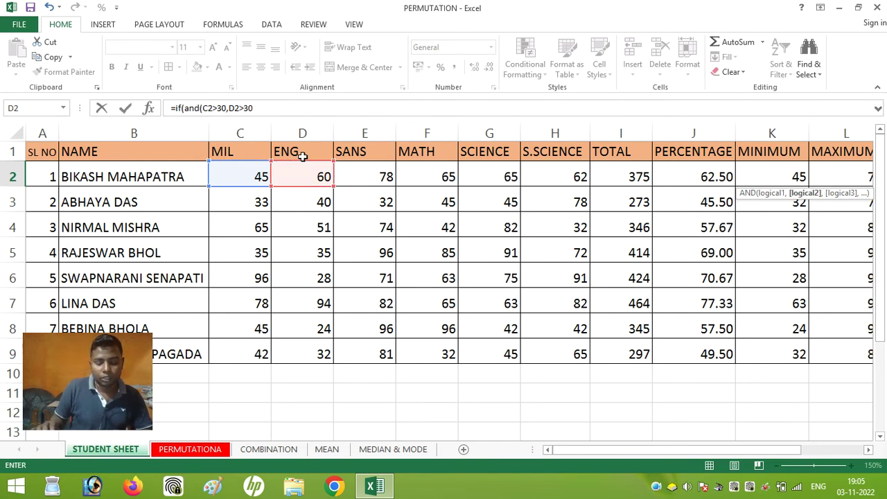
pyautogui.write(',')
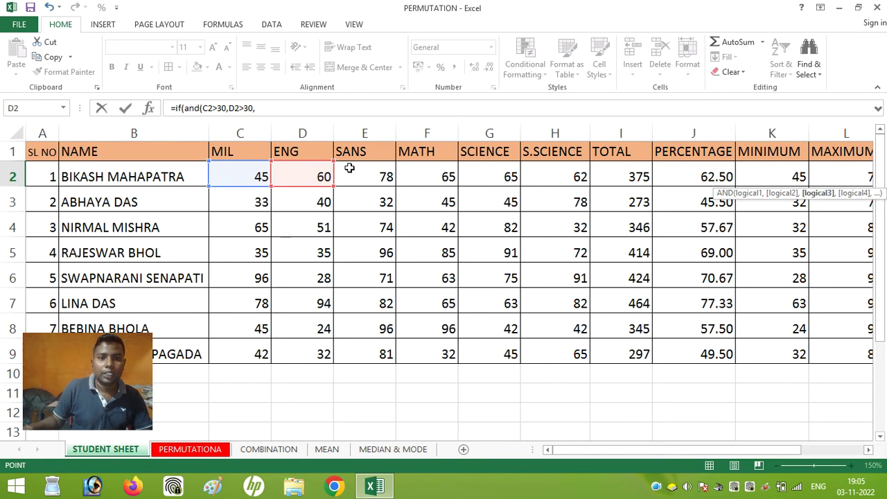
pyautogui.click(354, 167)
pyautogui.write('>30')
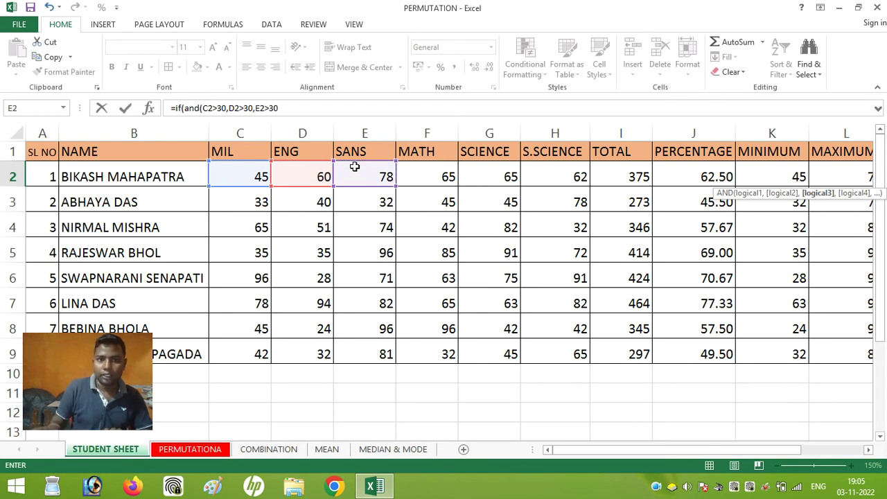
pyautogui.write(',')
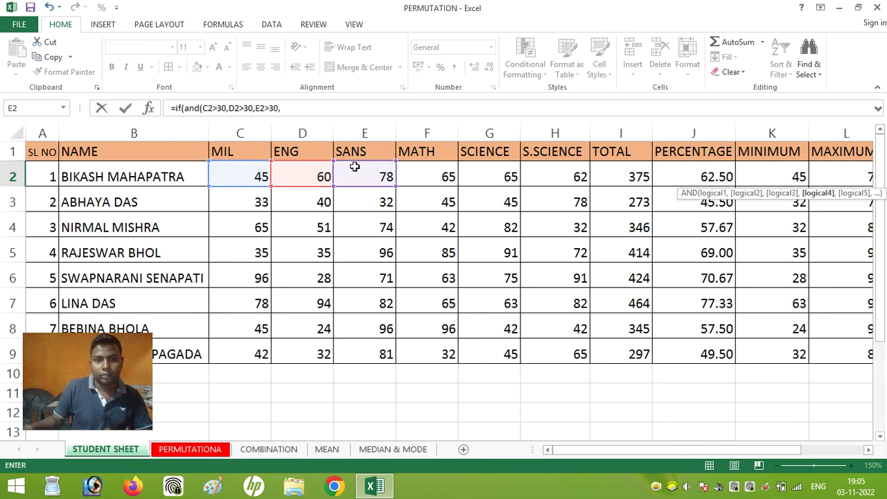
pyautogui.click(424, 167)
pyautogui.write('>30,')
# Extend the AND test with G2>30 and H2>30 for the SCIENCE and S.SCIENCE marks.
pyautogui.click(473, 174)
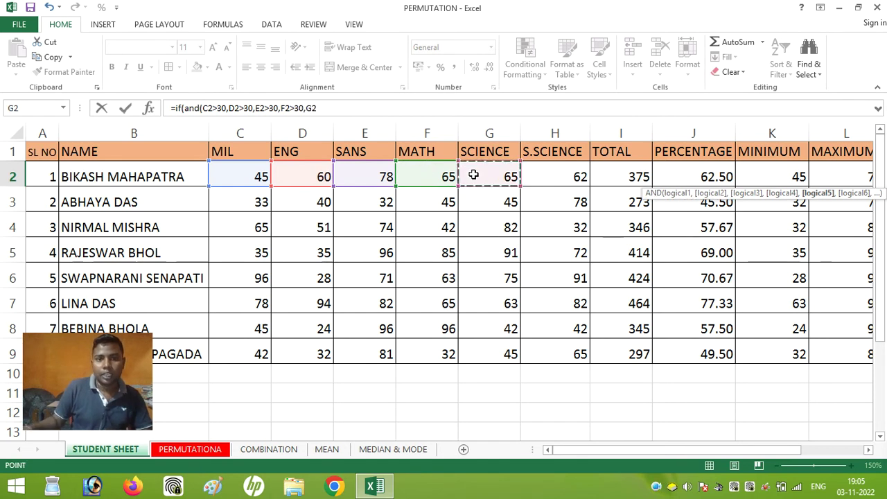
pyautogui.write('>')
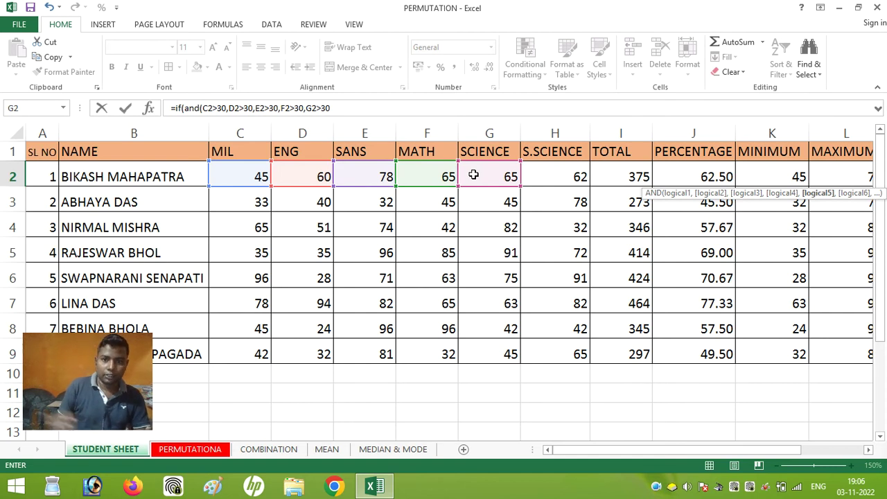
pyautogui.write('30')
pyautogui.press('Return')
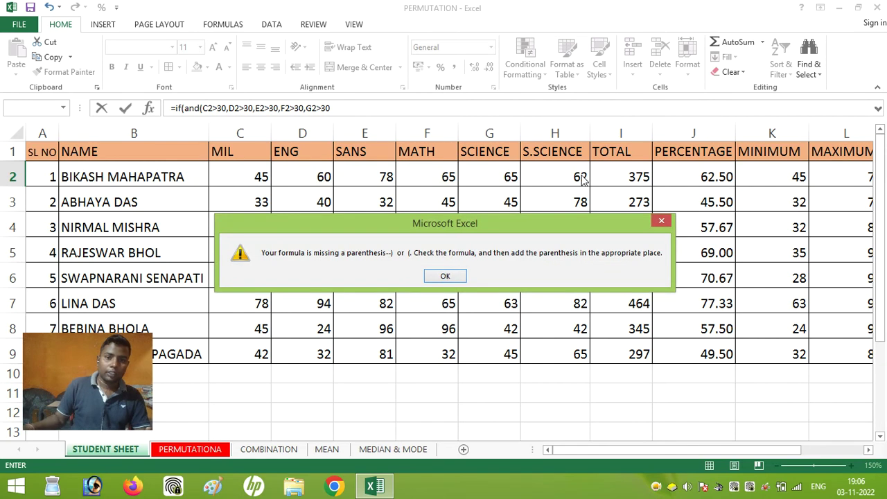
pyautogui.click(449, 277)
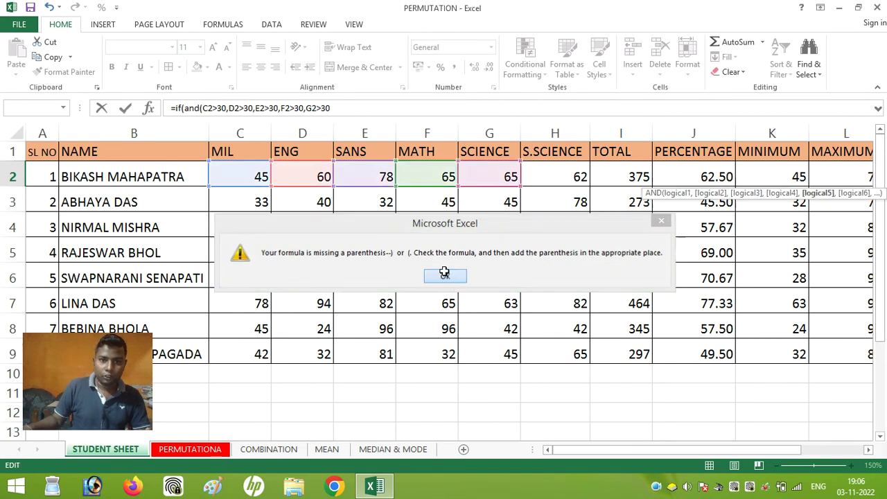
pyautogui.click(382, 109)
pyautogui.write(',')
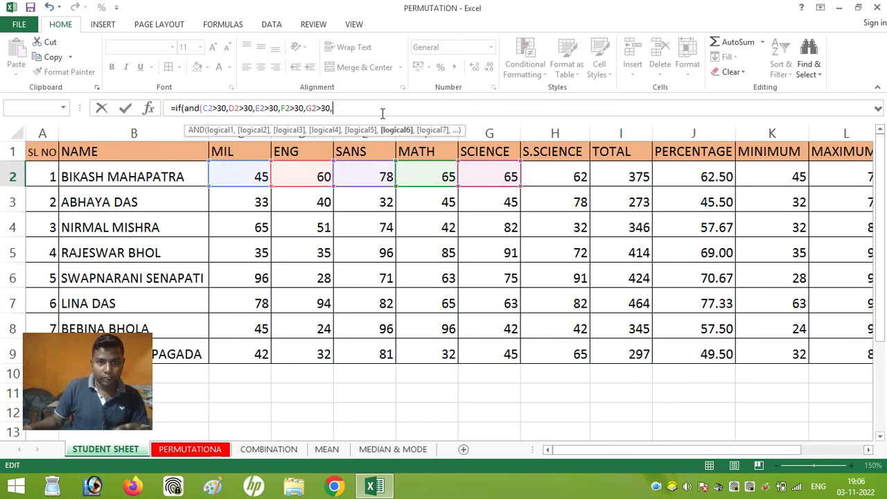
pyautogui.click(556, 167)
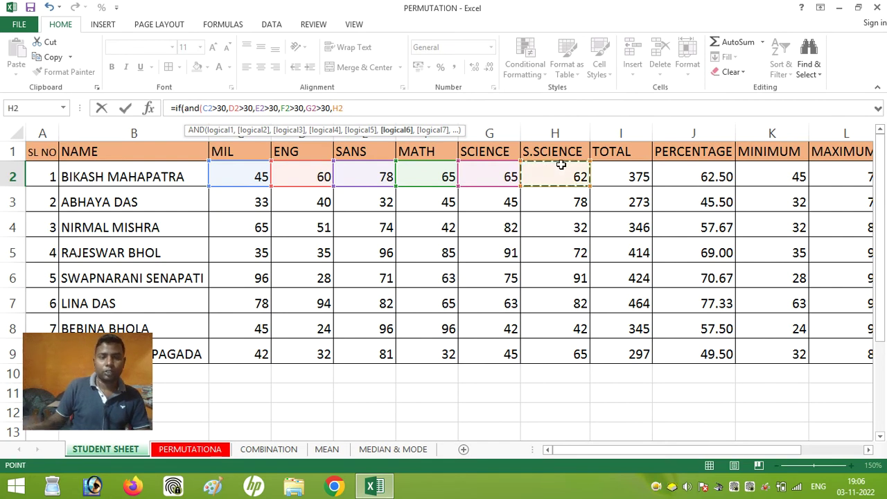
pyautogui.write('>30')
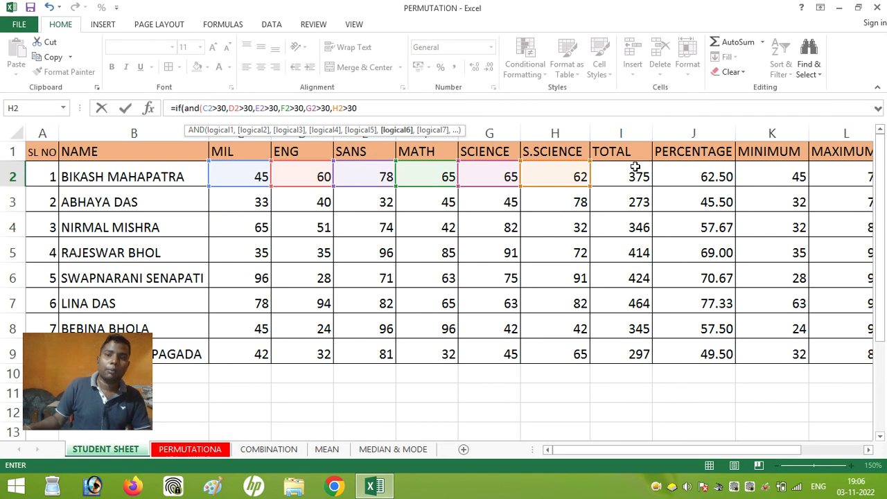
# Add the percentage condition J2>60 to the AND test.
pyautogui.write(',')
pyautogui.click(705, 174)
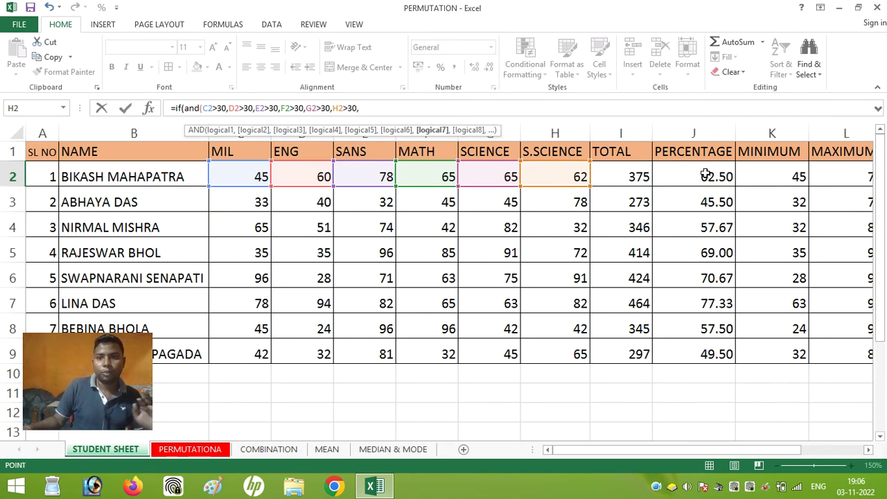
pyautogui.write('>60')
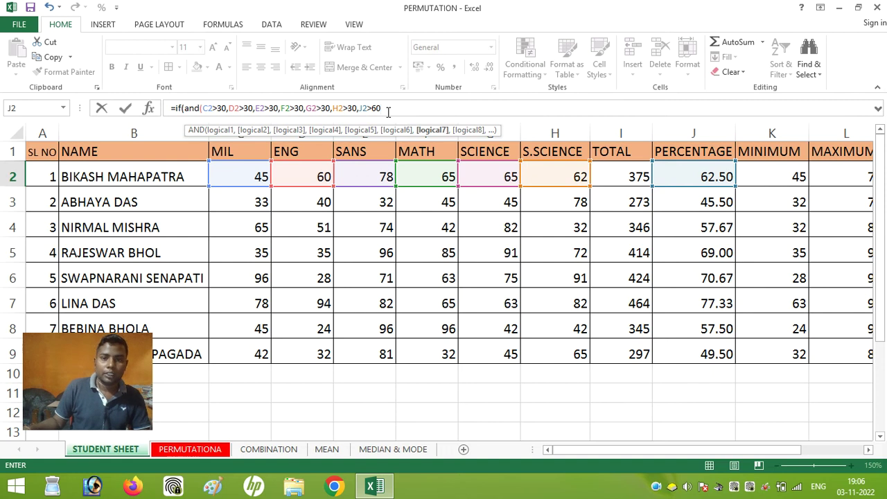
# Change the comparison operator to >= in all seven AND conditions, from C2 through H2 and J2.
pyautogui.click(218, 109)
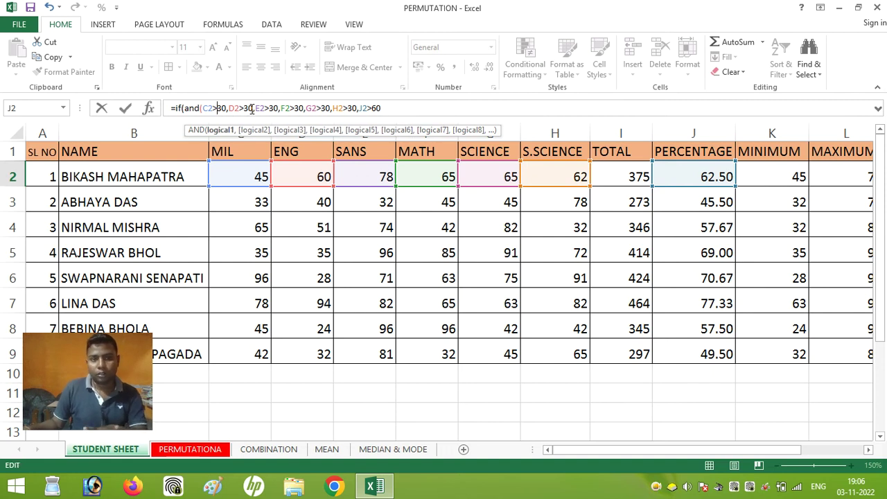
pyautogui.write('=')
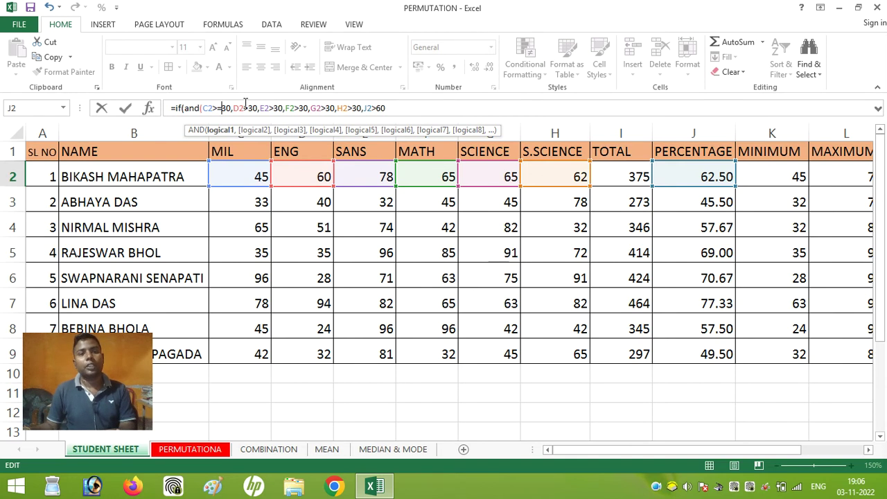
pyautogui.click(250, 109)
pyautogui.write('=')
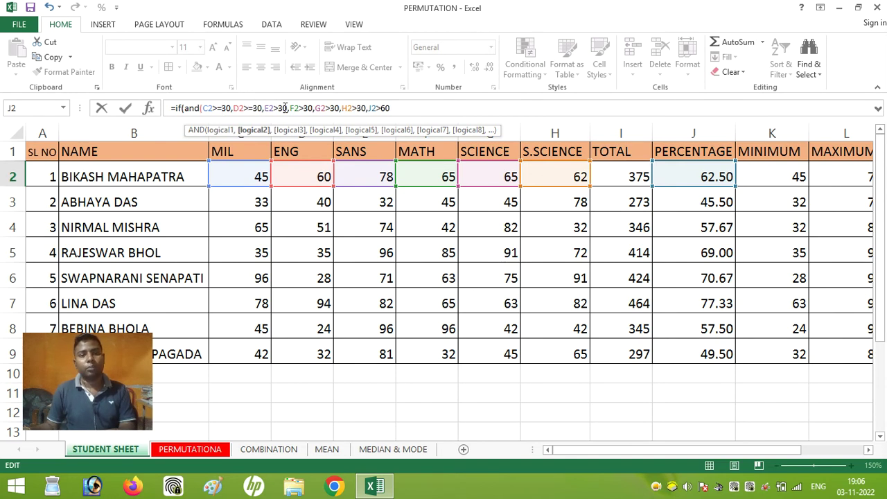
pyautogui.click(281, 108)
pyautogui.write('=')
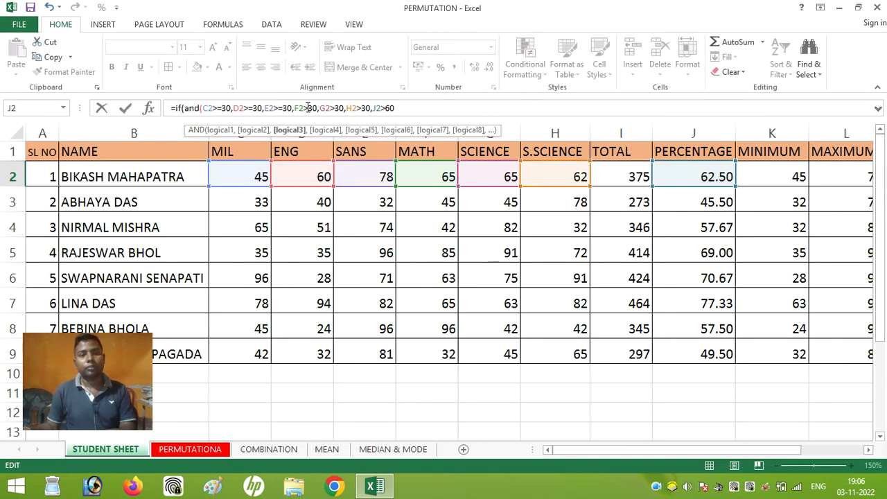
pyautogui.click(307, 108)
pyautogui.write('=')
pyautogui.click(341, 109)
pyautogui.write('=')
pyautogui.click(372, 109)
pyautogui.write('=')
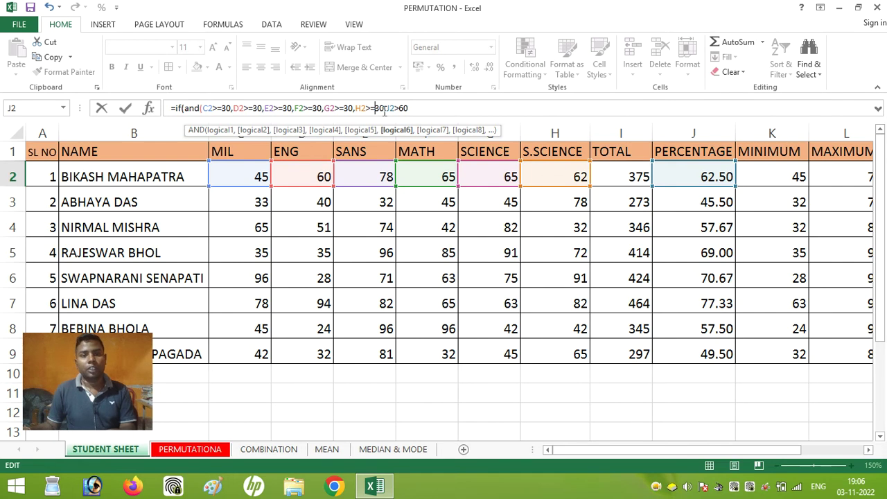
pyautogui.click(410, 109)
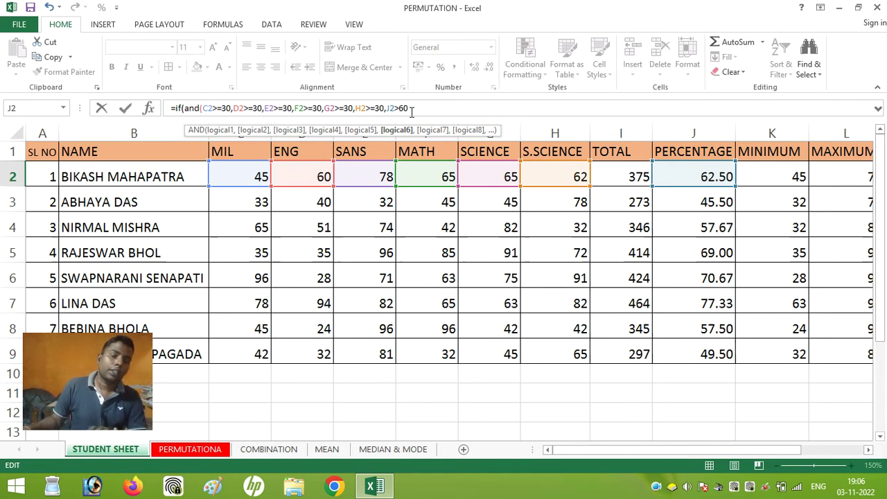
pyautogui.click(409, 108)
pyautogui.click(399, 108)
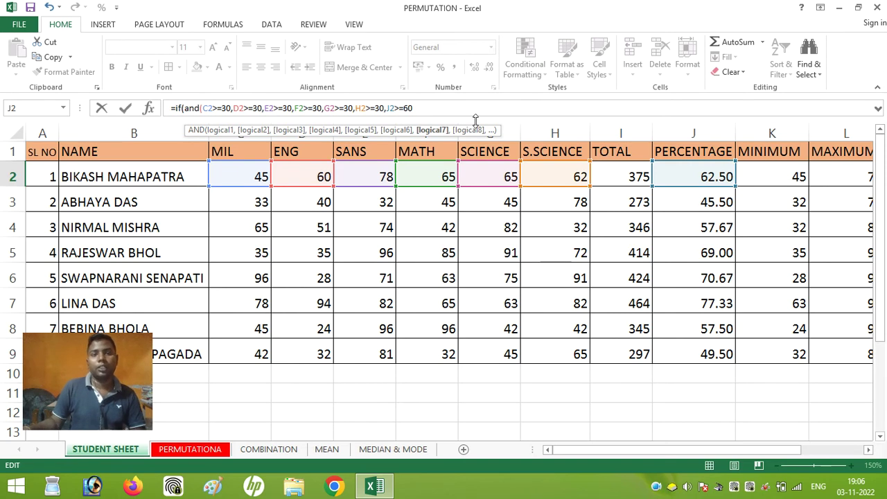
pyautogui.write('=')
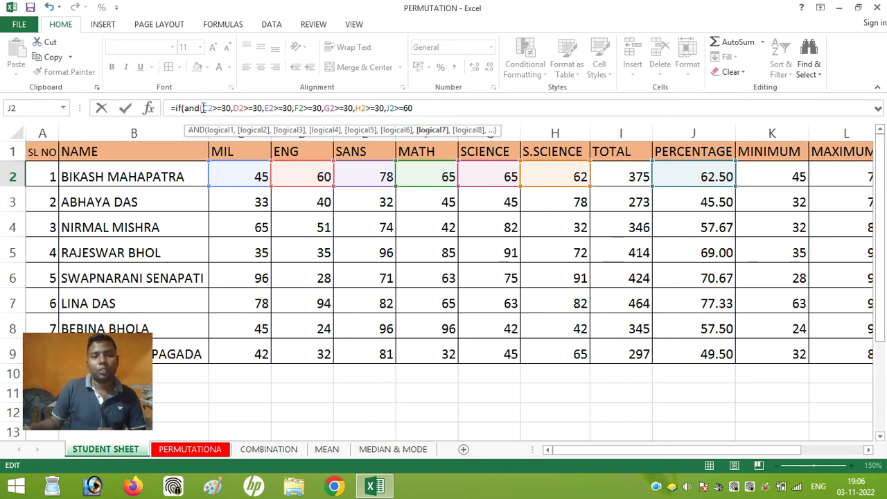
# Close the AND test and enter "1ST" as the IF formula's value if true.
pyautogui.click(416, 109)
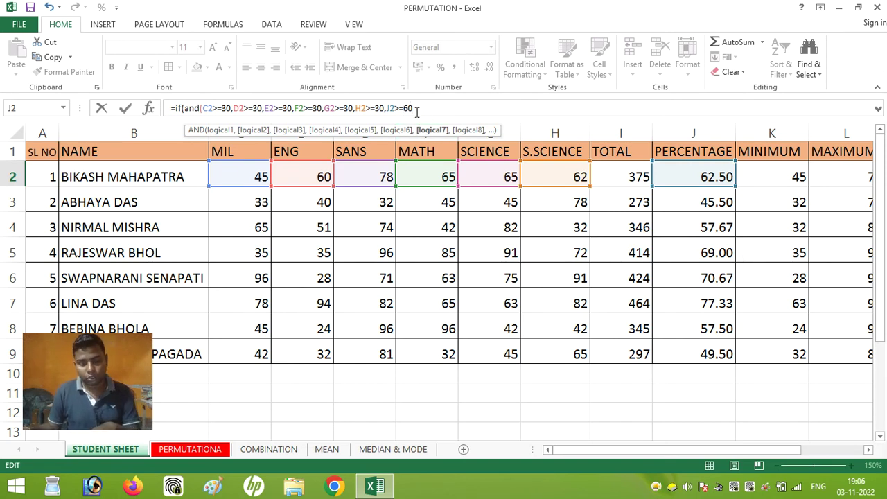
pyautogui.write('),')
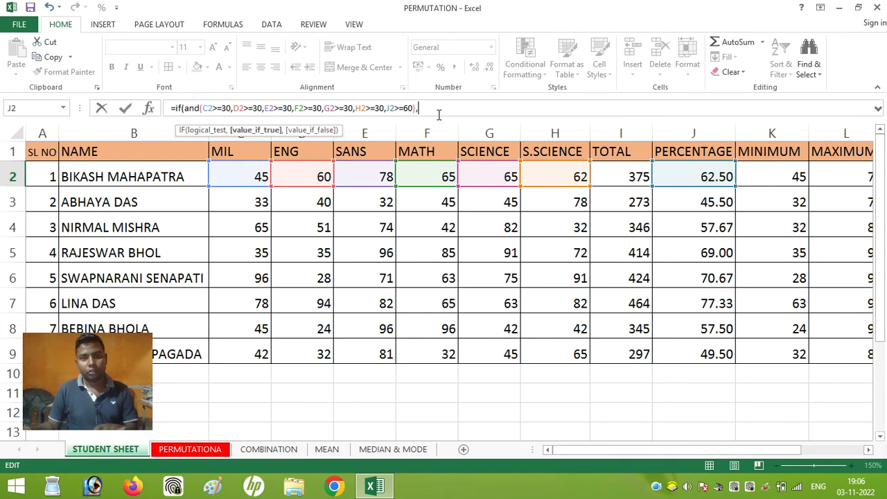
pyautogui.write('"1ST')
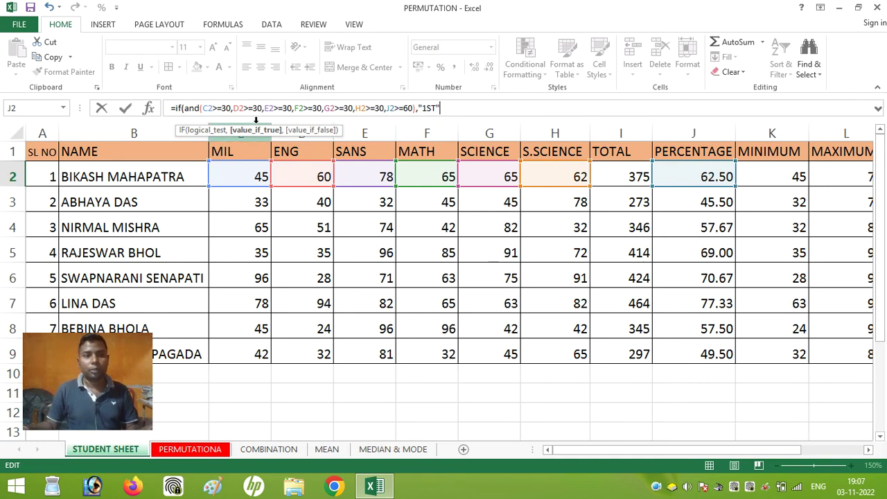
# Copy the formula's IF/AND part with "1ST" and paste it after a comma as the value if false.
pyautogui.moveTo(176, 108); pyautogui.dragTo(443, 111)
pyautogui.hotkey('ctrl', 'c')
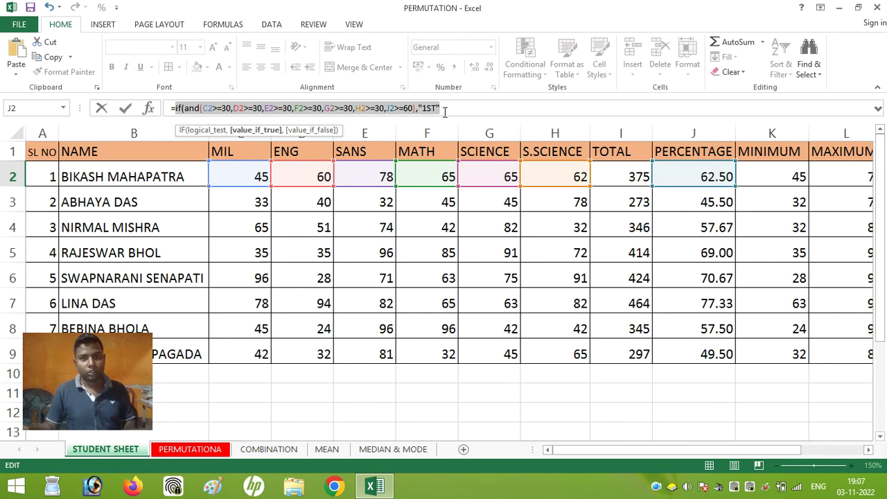
pyautogui.click(444, 111)
pyautogui.write(',')
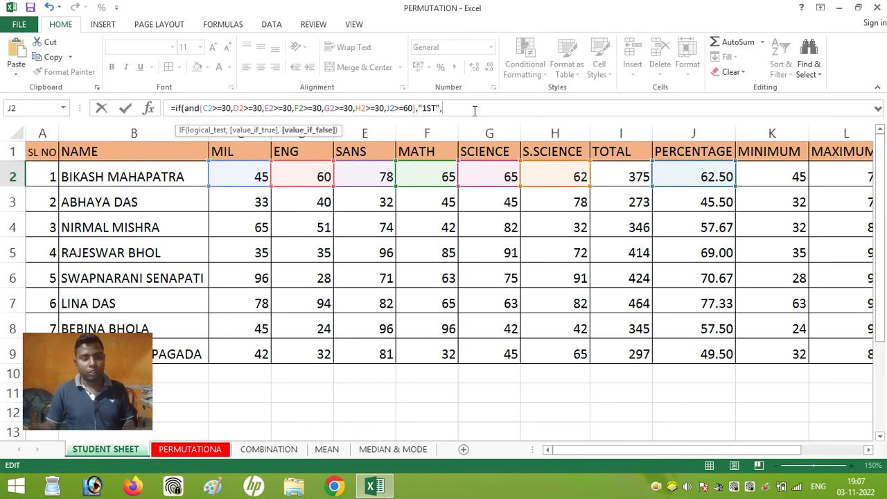
pyautogui.hotkey('ctrl', 'v')
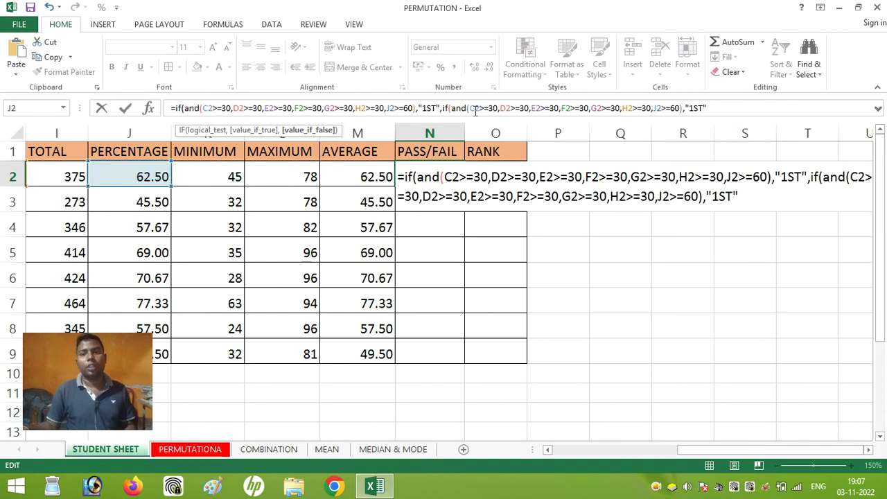
# In the second IF, set the percentage condition to J2>=50 and the value if true to "2ND".
pyautogui.doubleClick(676, 108)
pyautogui.write('50')
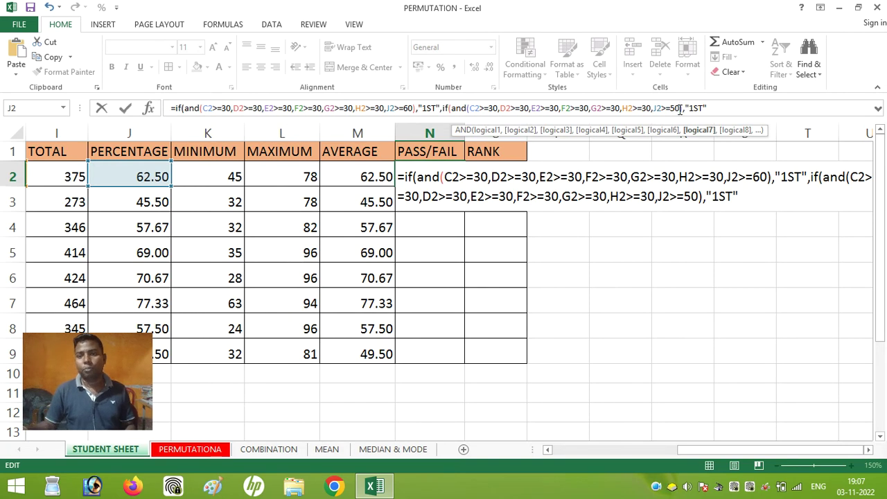
pyautogui.moveTo(690, 108); pyautogui.dragTo(704, 108)
pyautogui.write('2ND')
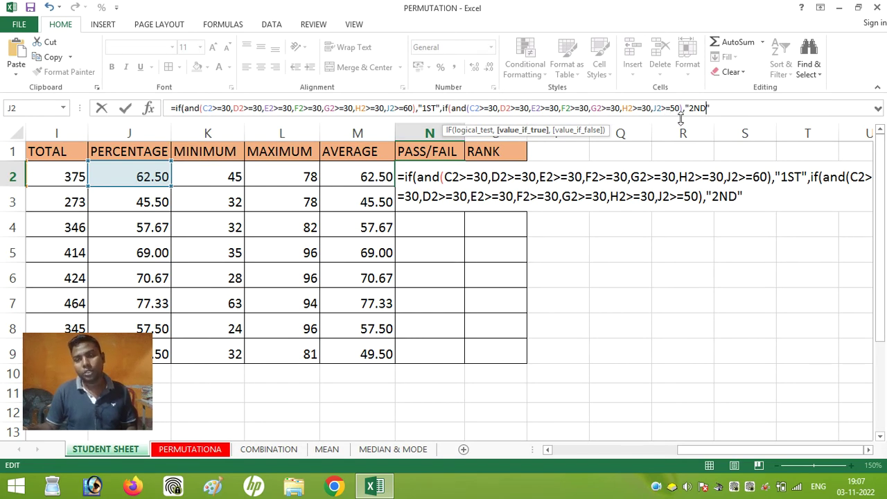
# Paste the copied IF/AND part as the second IF's value if false and set its percentage condition to J2>=30.
pyautogui.write(',')
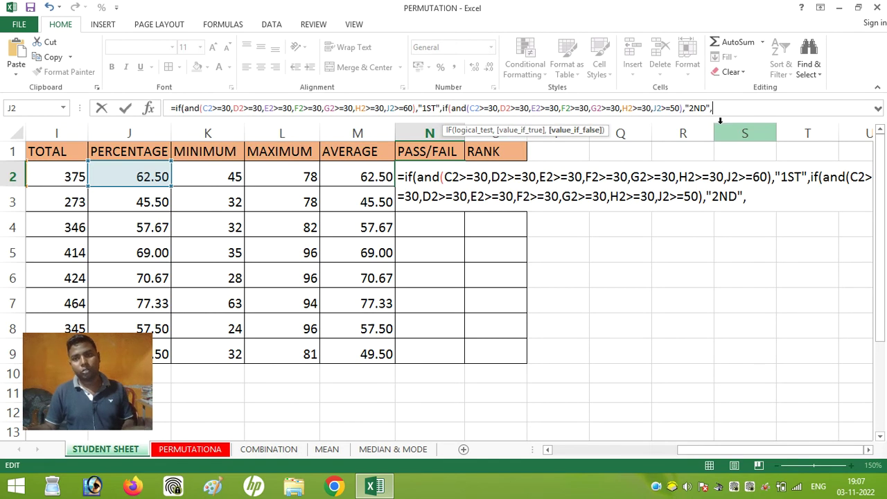
pyautogui.hotkey('ctrl', 'v')
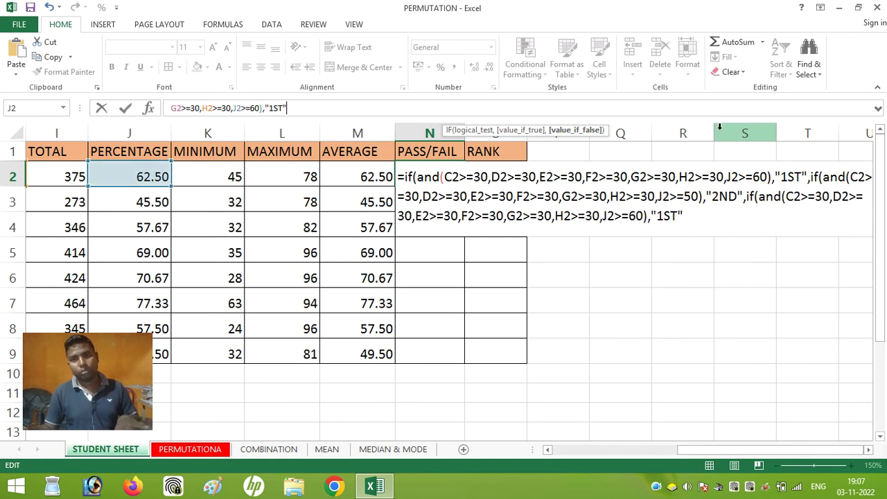
pyautogui.click(251, 108)
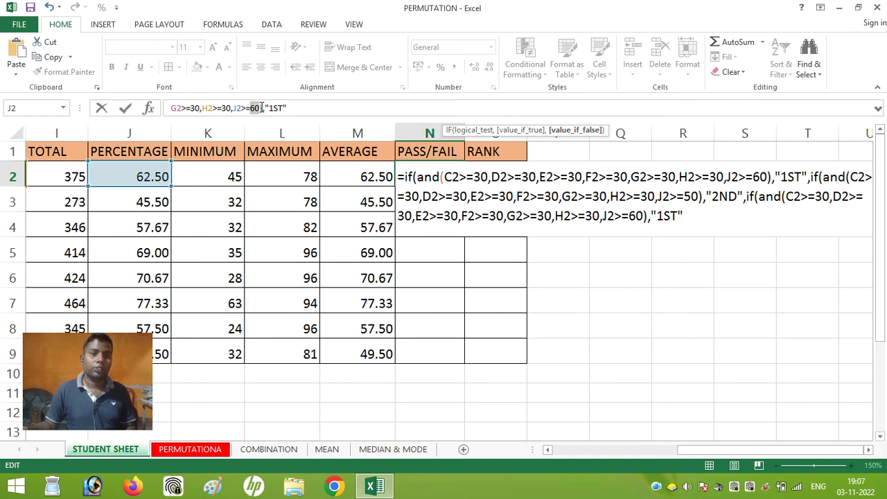
pyautogui.write('30')
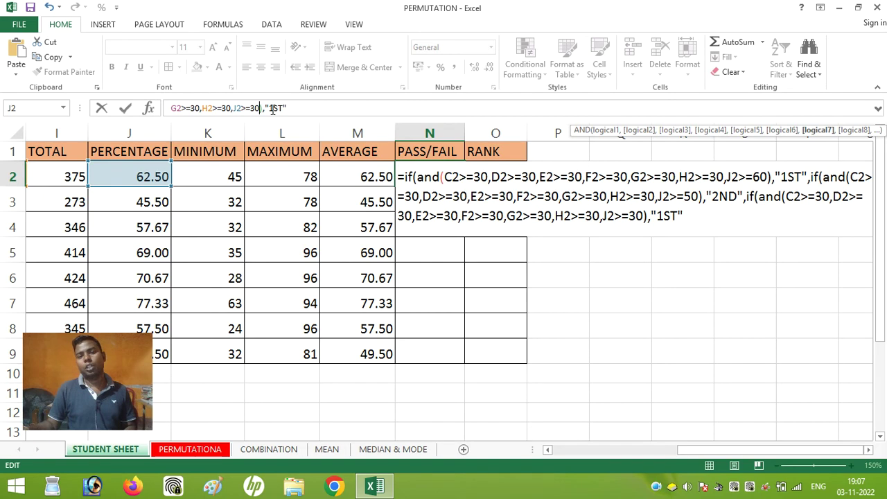
pyautogui.write(')')
# Replace the third IF's value if true with "3RD".
pyautogui.moveTo(269, 109); pyautogui.dragTo(285, 110)
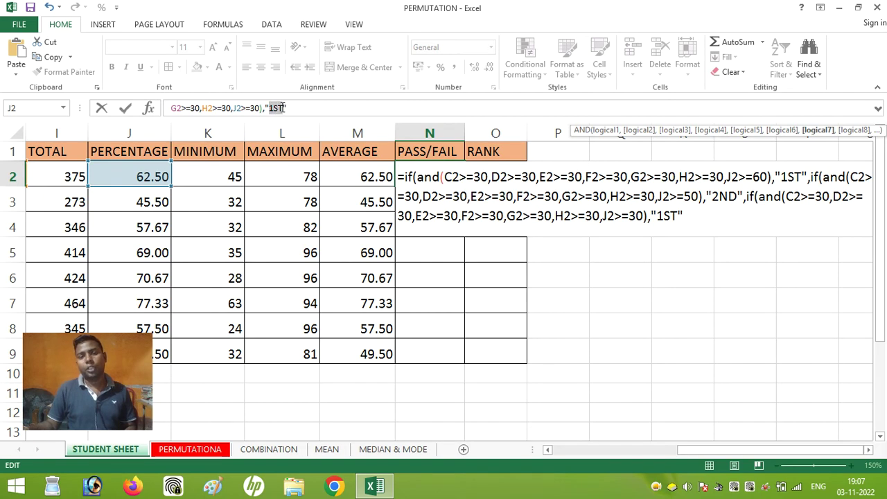
pyautogui.write('ERD')
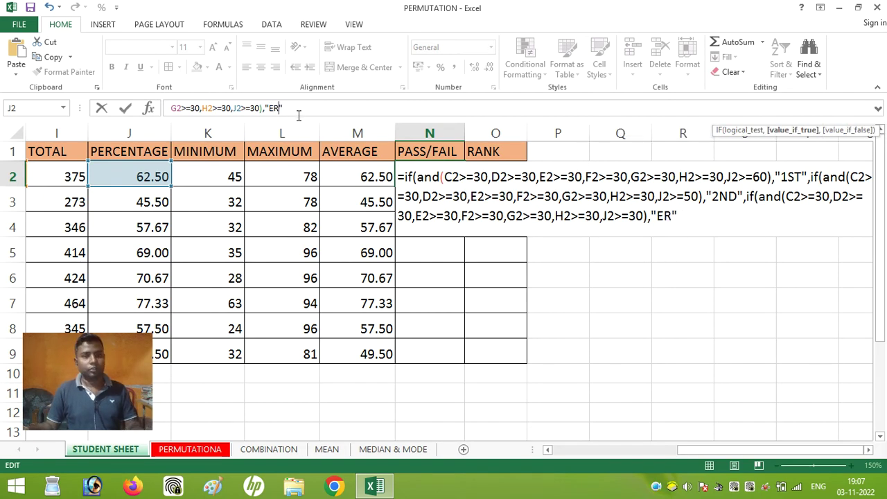
pyautogui.press('BackSpace')
pyautogui.press('BackSpace')
pyautogui.press('BackSpace')
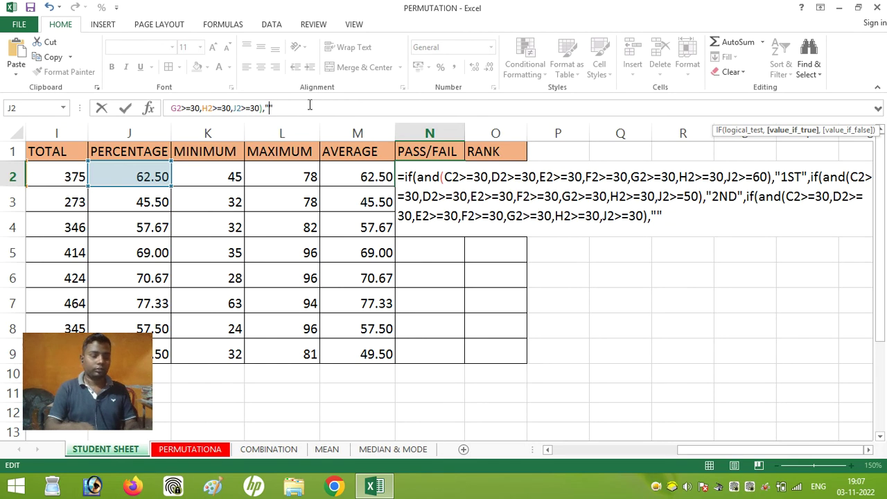
pyautogui.write('3RD')
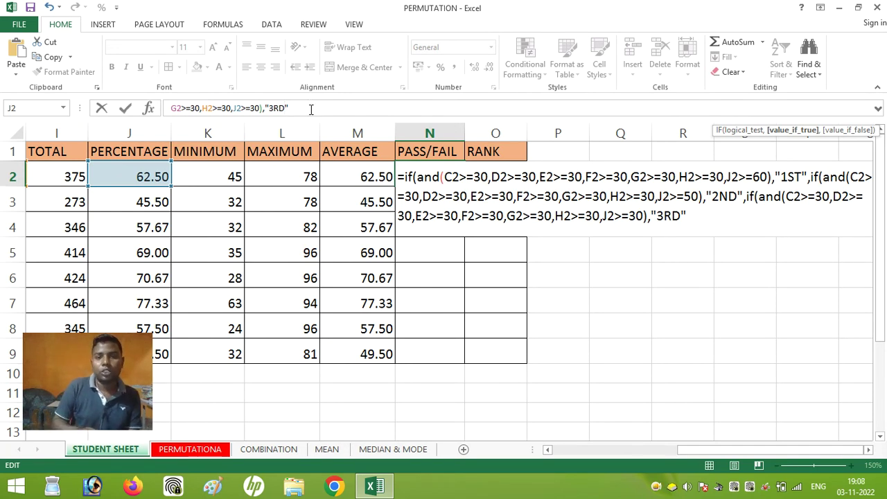
# Add "FAIL" as the last value if false, close all three nested IFs and enter the formula in N2.
pyautogui.write(',')
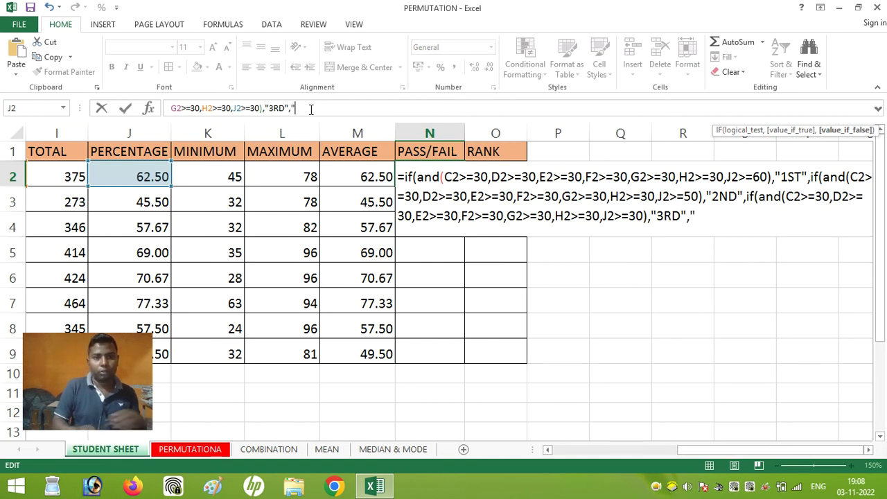
pyautogui.write('"f')
pyautogui.press('BackSpace')
pyautogui.write('FAIL')
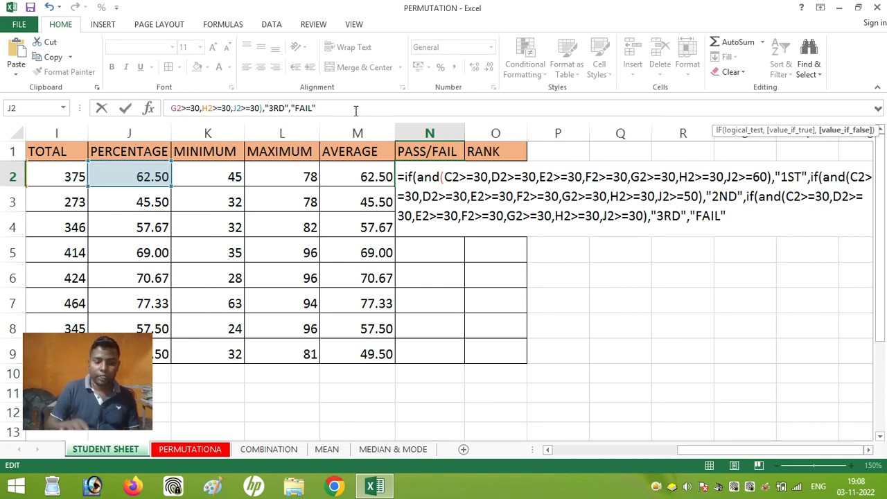
pyautogui.write('))')
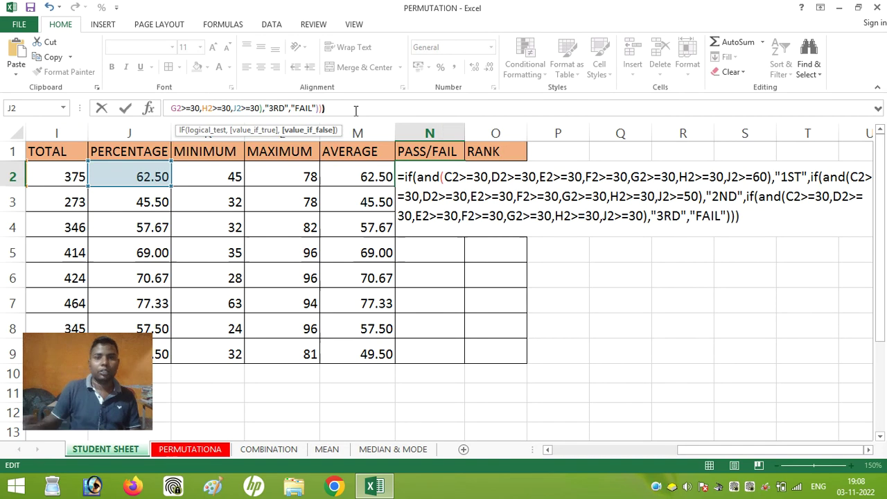
pyautogui.press('Return')
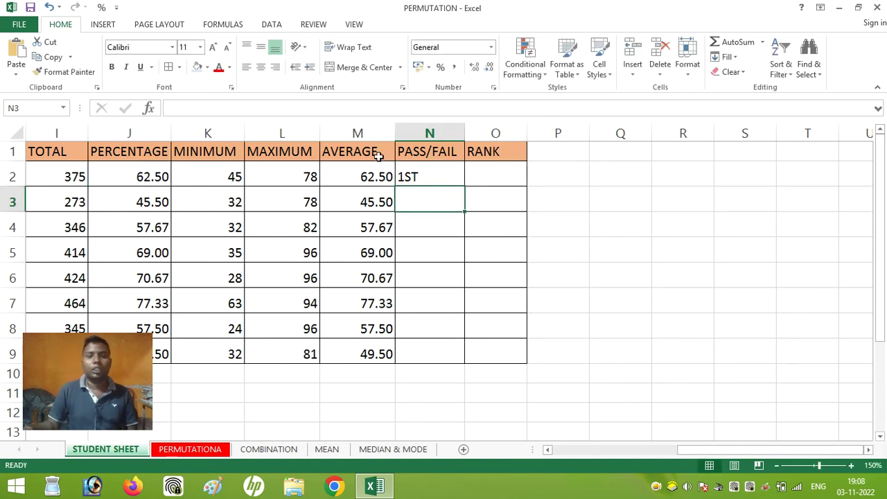
# Fill the PASS/FAIL formula from N2 down to N9 for all students.
pyautogui.click(427, 174)
pyautogui.moveTo(118, 380); pyautogui.dragTo(815, 390)
pyautogui.click(434, 174)
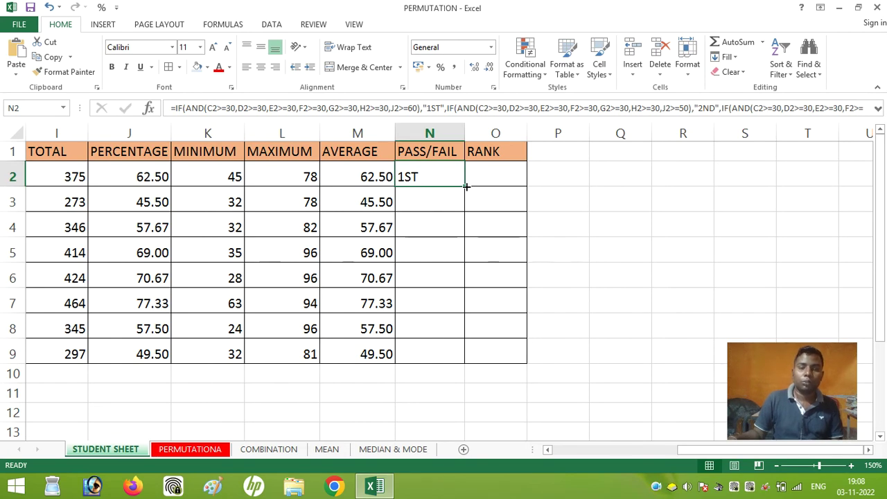
pyautogui.moveTo(466, 187); pyautogui.dragTo(489, 356)
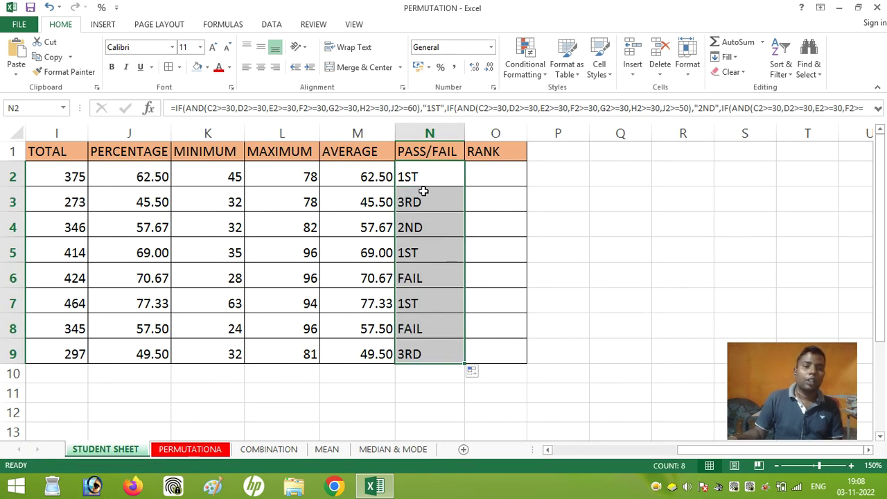
# Start a RANK formula in O2 with the student's total in I2 as the number to rank.
pyautogui.moveTo(724, 451); pyautogui.dragTo(693, 449)
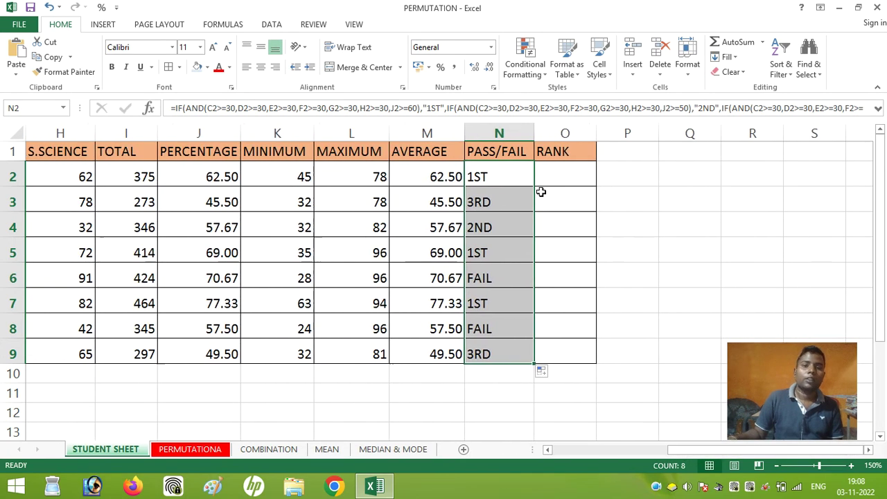
pyautogui.moveTo(555, 179); pyautogui.dragTo(591, 171)
pyautogui.click(591, 172)
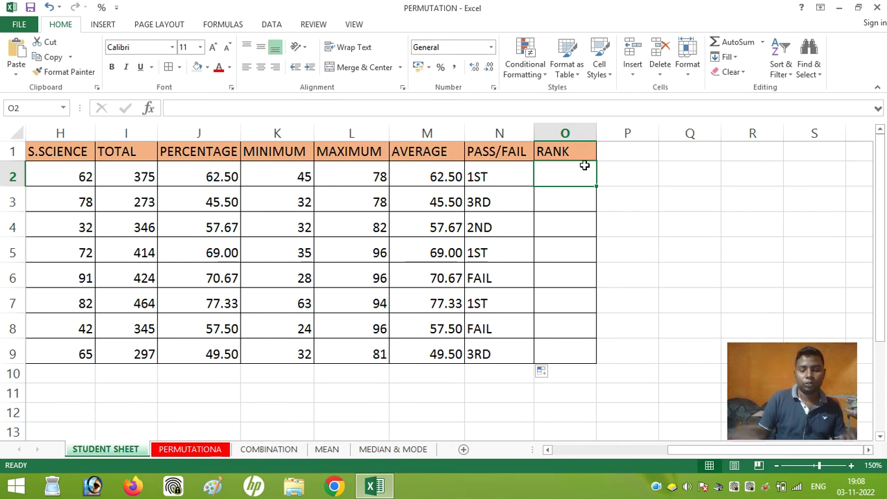
pyautogui.write('=')
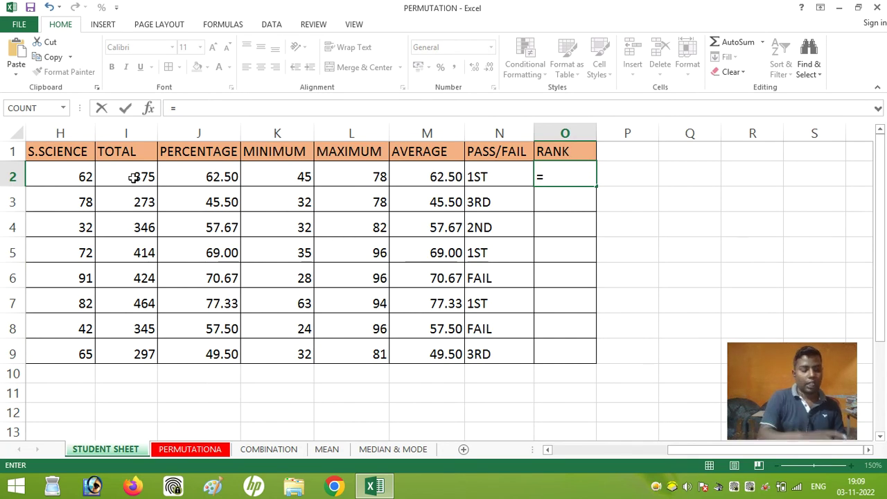
pyautogui.write('RANK')
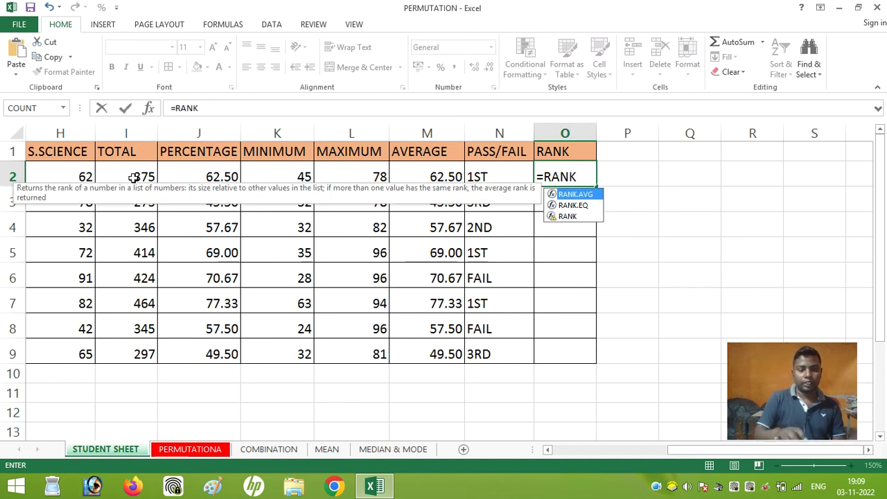
pyautogui.write('(')
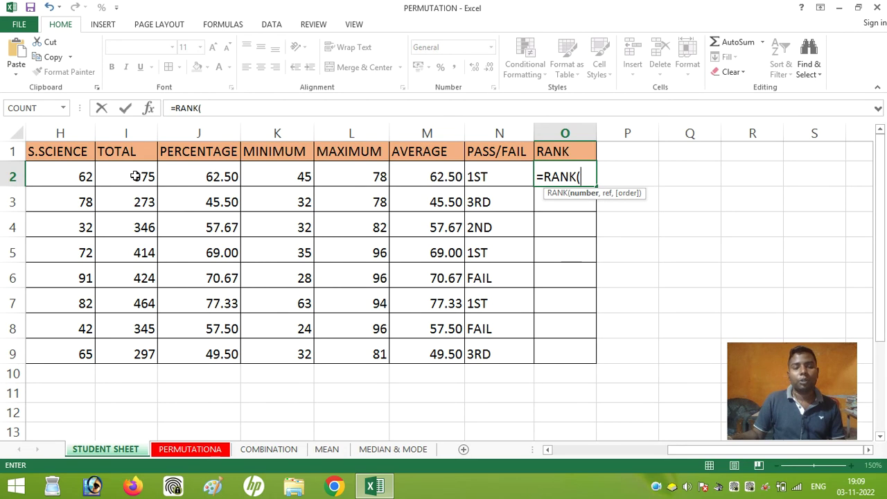
pyautogui.click(135, 176)
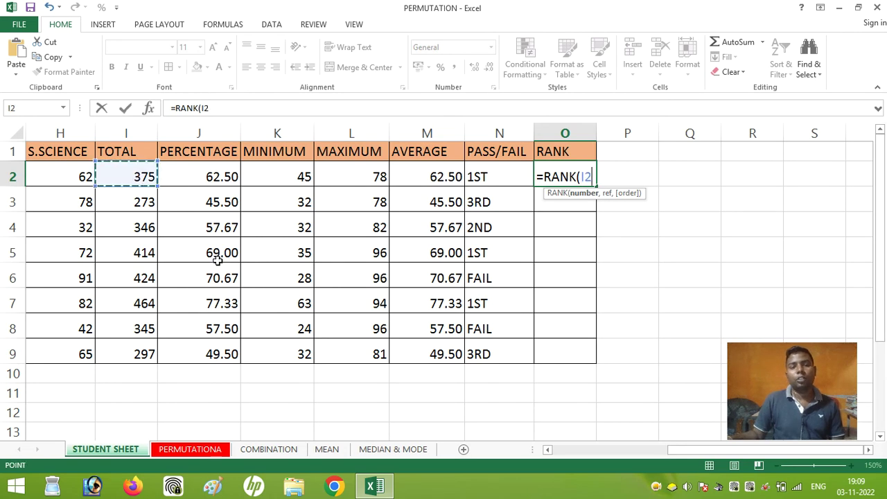
pyautogui.write(',')
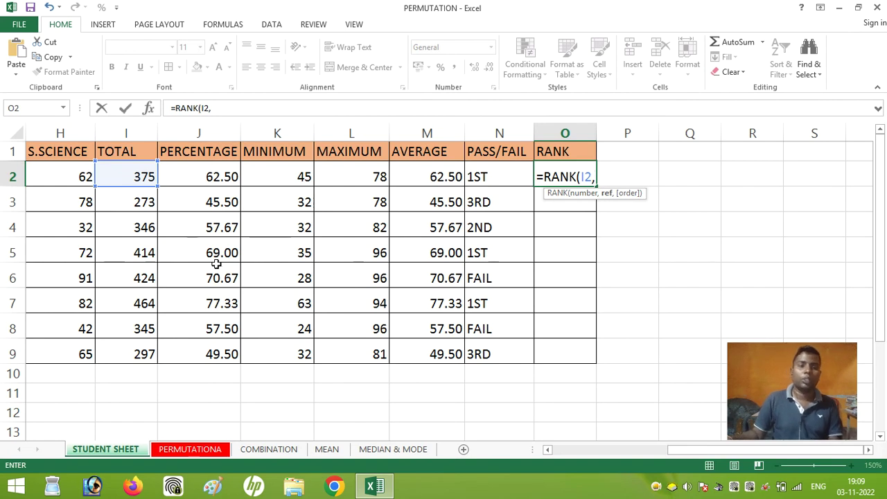
# Use the totals as the absolute reference range $I$2:$I$9, close the RANK function and enter the formula.
pyautogui.moveTo(124, 174); pyautogui.dragTo(135, 357)
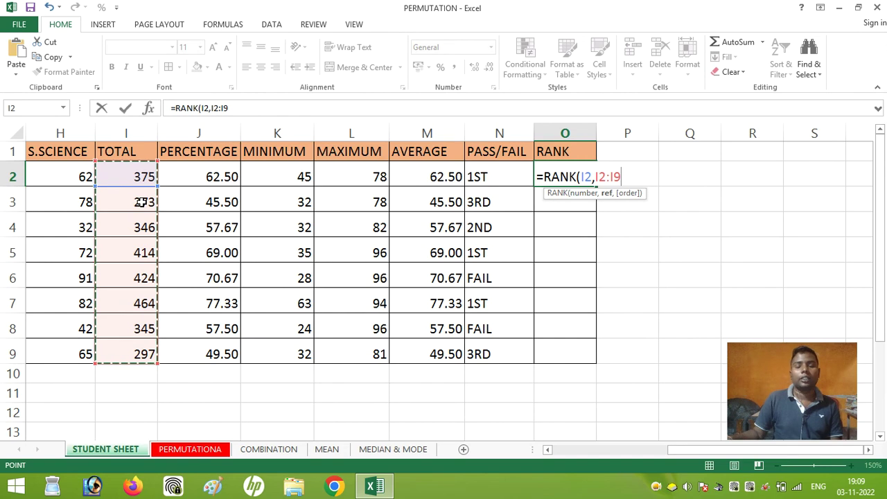
pyautogui.press('F4')
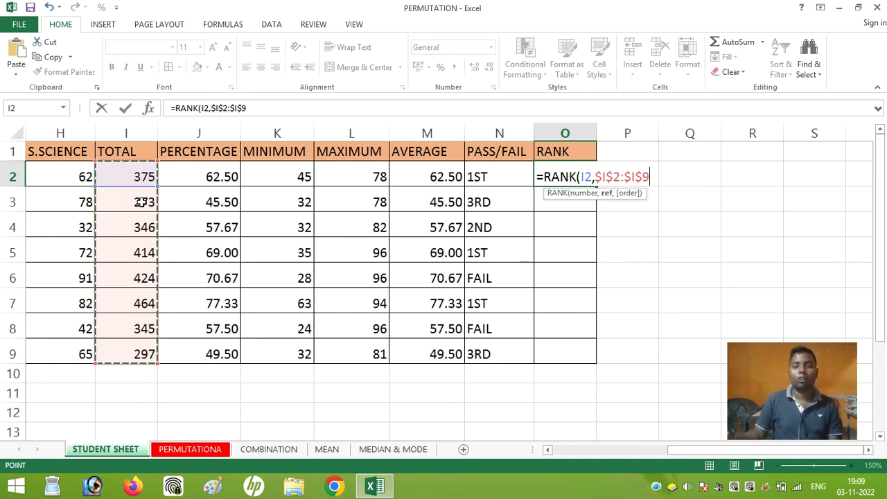
pyautogui.write(')')
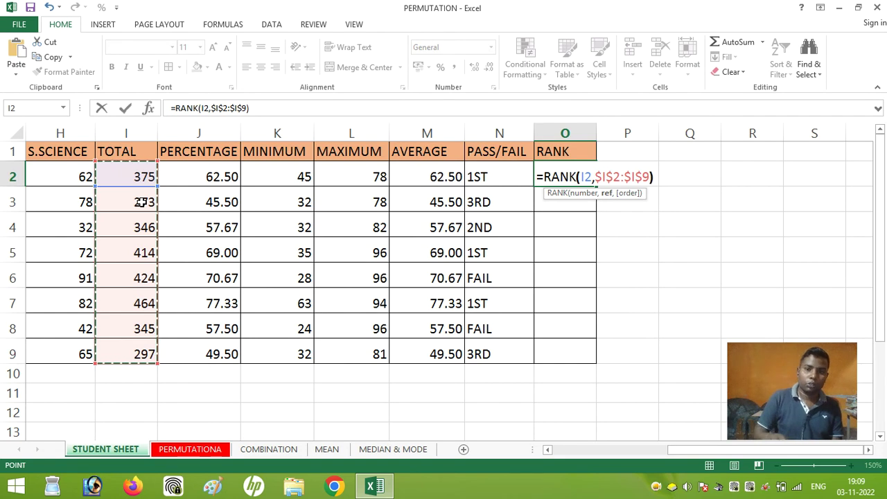
pyautogui.press('Return')
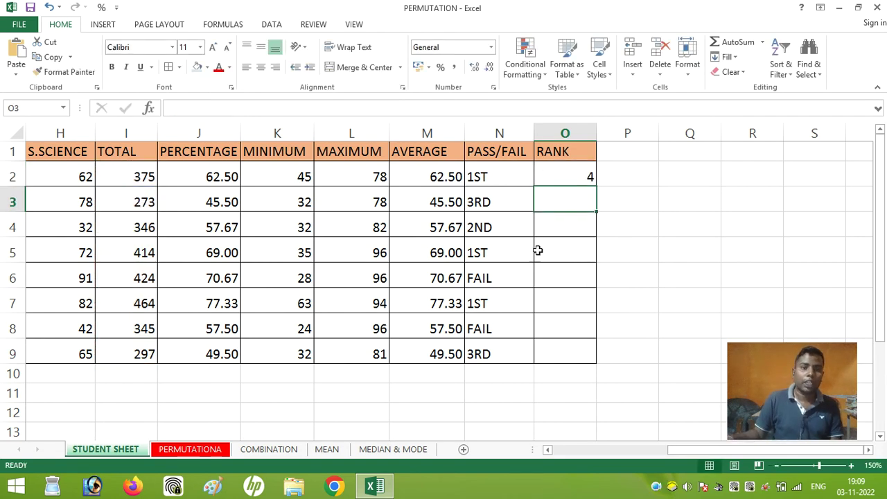
# Fill the RANK formula from O2 down to O9 for all students.
pyautogui.moveTo(715, 449); pyautogui.dragTo(680, 448)
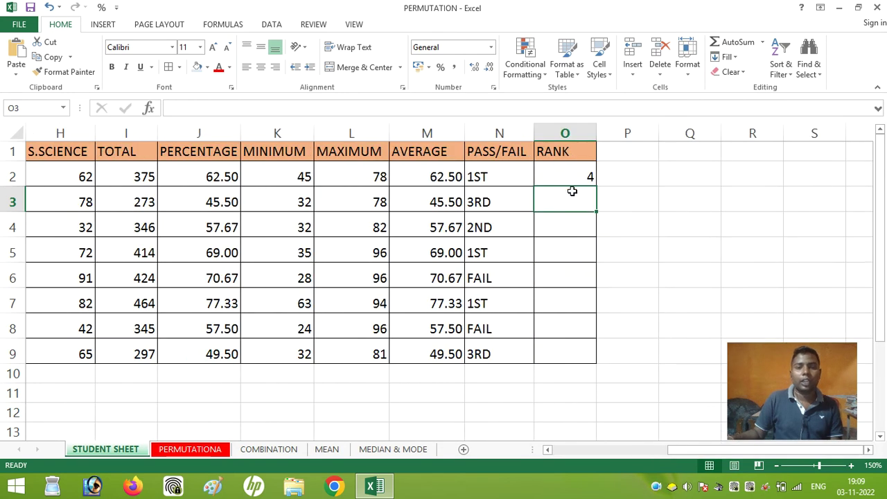
pyautogui.click(572, 168)
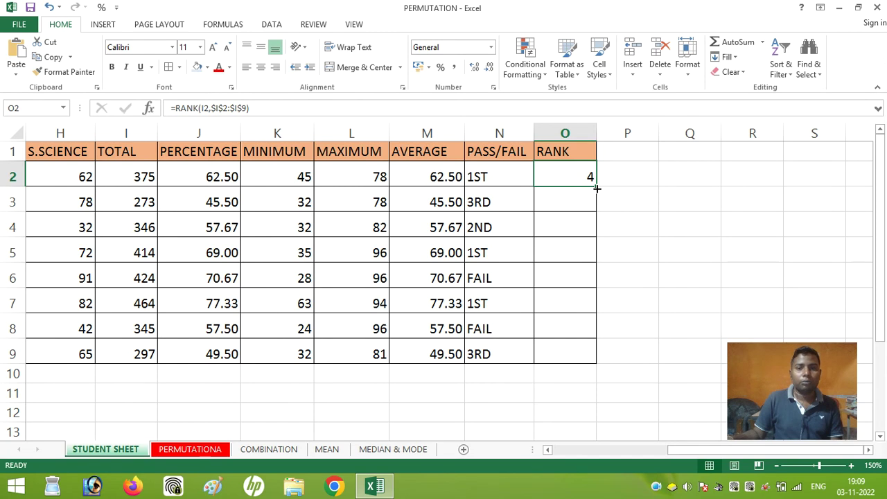
pyautogui.moveTo(596, 187); pyautogui.dragTo(605, 354)
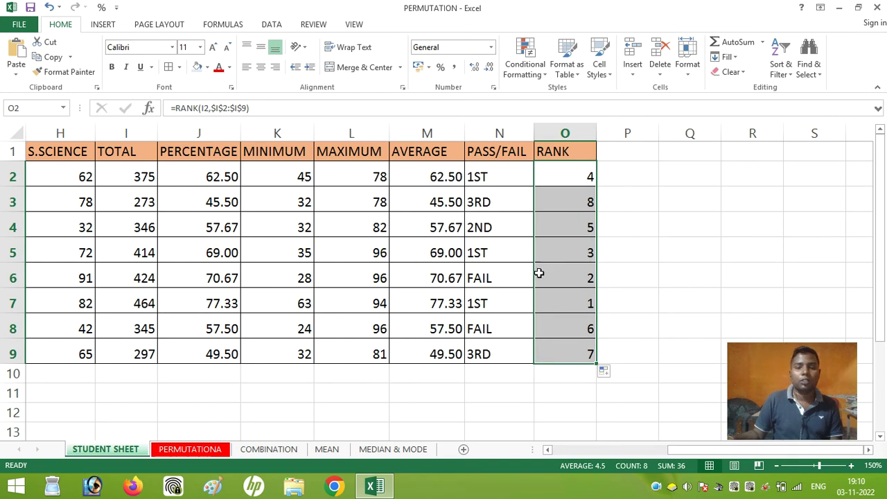
pyautogui.moveTo(707, 449); pyautogui.dragTo(632, 472)
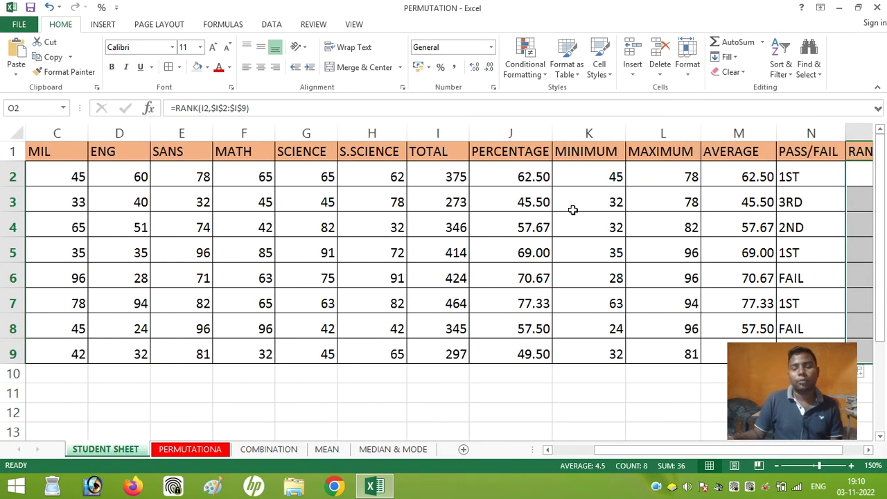
pyautogui.moveTo(662, 450); pyautogui.dragTo(686, 451)
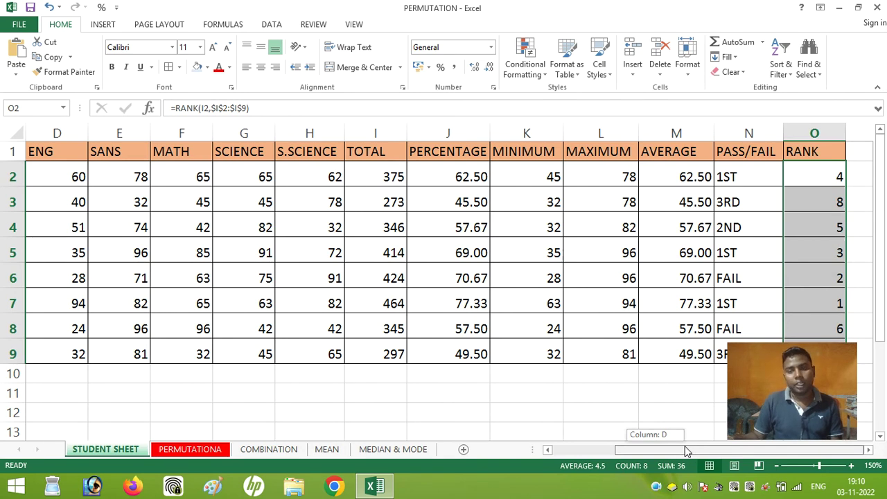
pyautogui.moveTo(686, 452); pyautogui.dragTo(670, 417)
pyautogui.moveTo(799, 375); pyautogui.dragTo(96, 404)
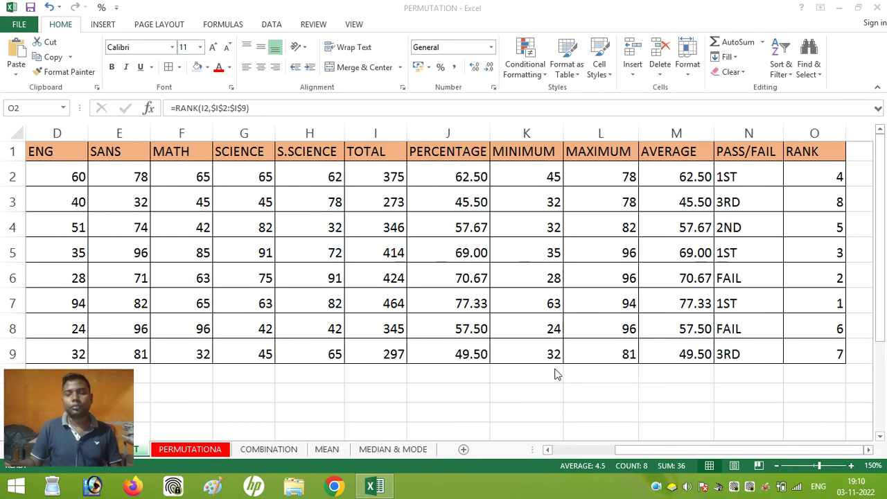
pyautogui.hotkey('ctrl', 'shift', 'Down')
pyautogui.click(751, 179)
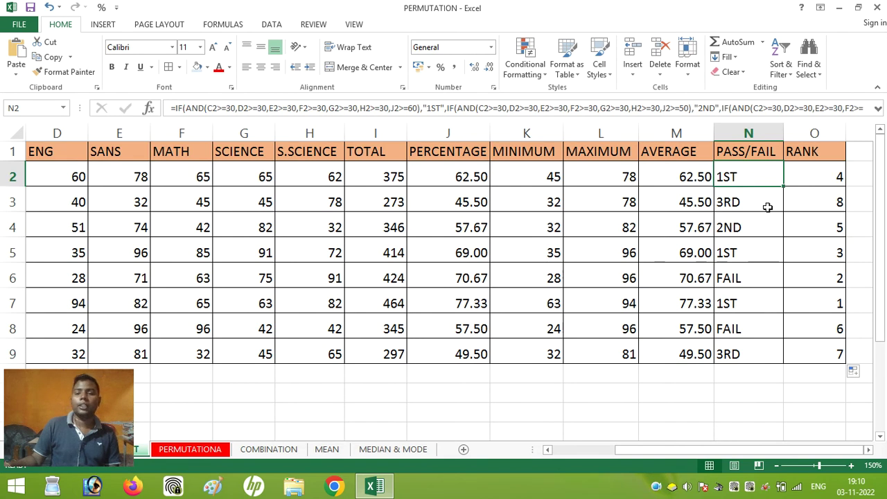
pyautogui.click(768, 207)
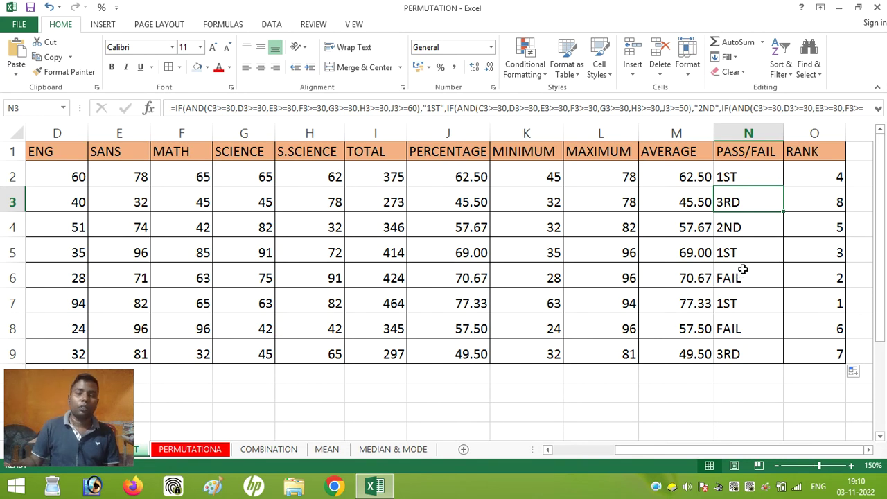
pyautogui.click(746, 385)
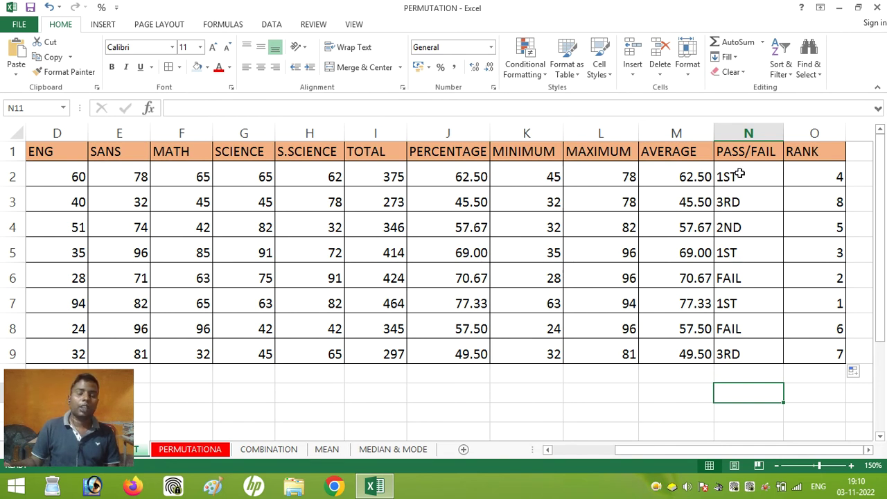
# Add a text-contains conditional format to N2:N9 that matches =$N$2 (1ST) with Green Fill with Dark Green Text.
pyautogui.moveTo(740, 175); pyautogui.dragTo(737, 351)
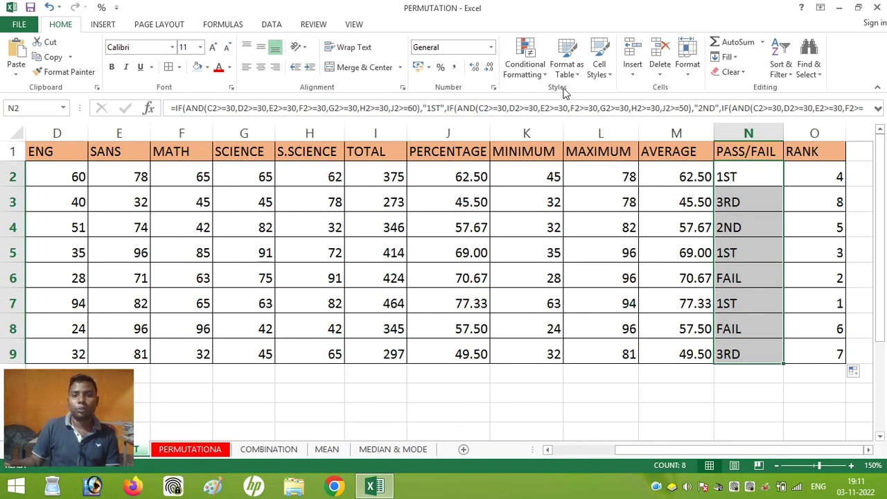
pyautogui.click(534, 72)
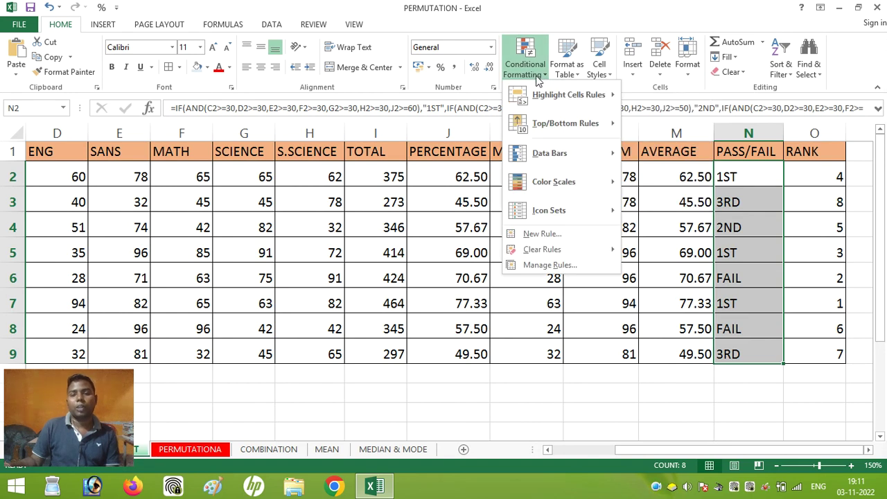
pyautogui.moveTo(540, 96)
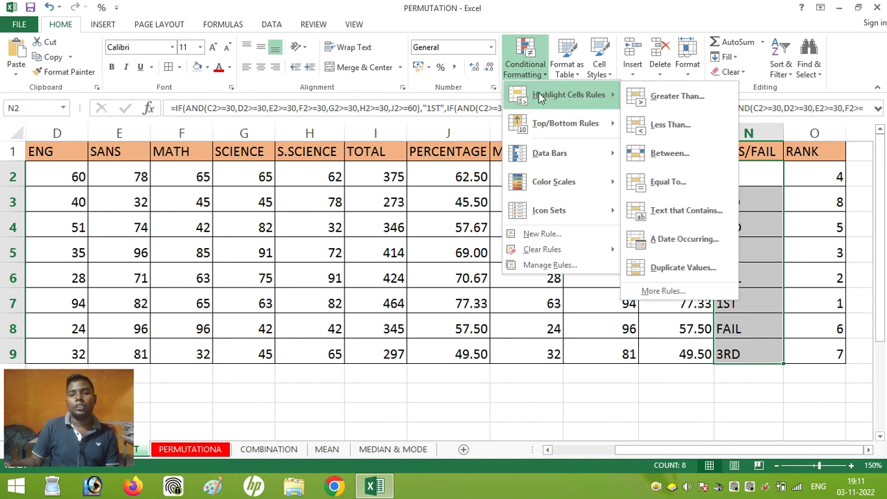
pyautogui.click(691, 215)
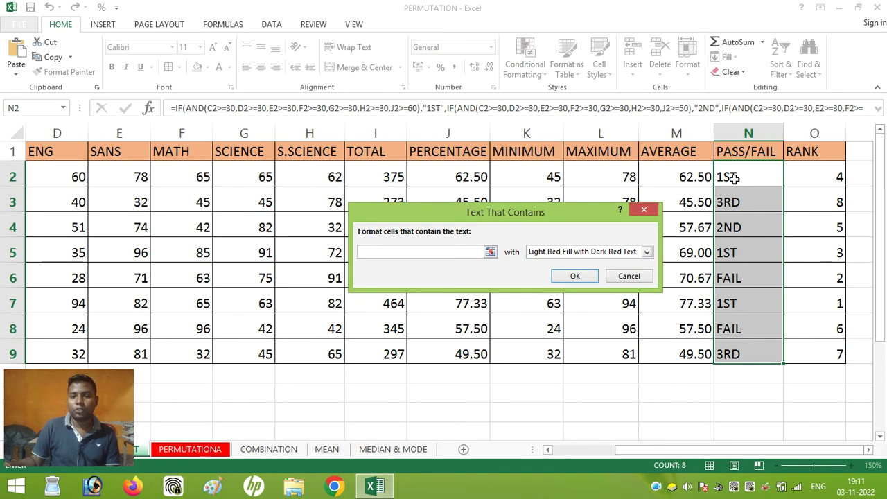
pyautogui.click(733, 178)
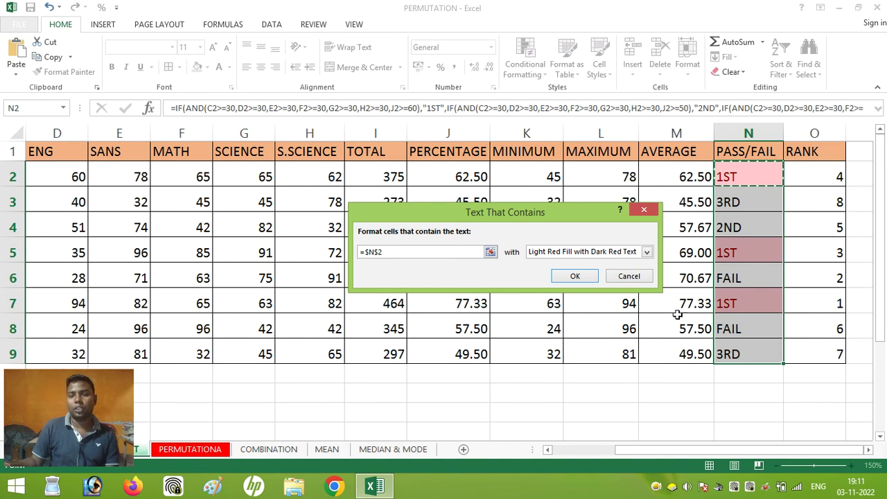
pyautogui.click(646, 254)
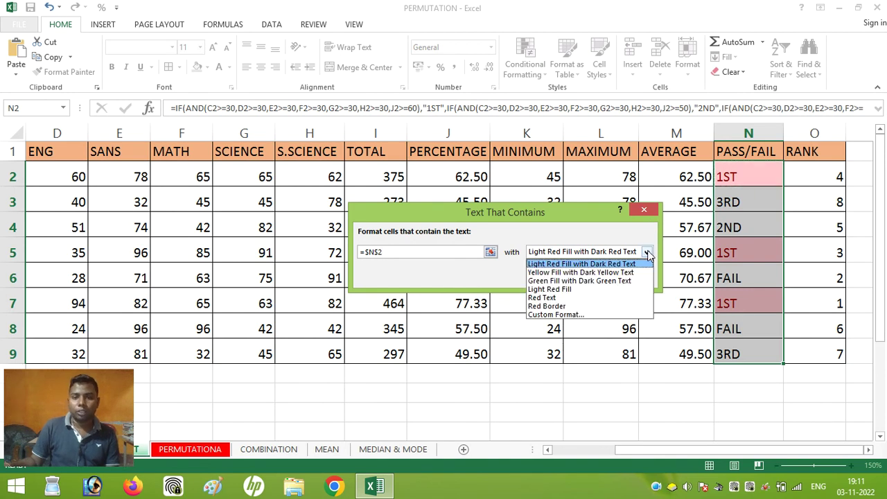
pyautogui.click(582, 282)
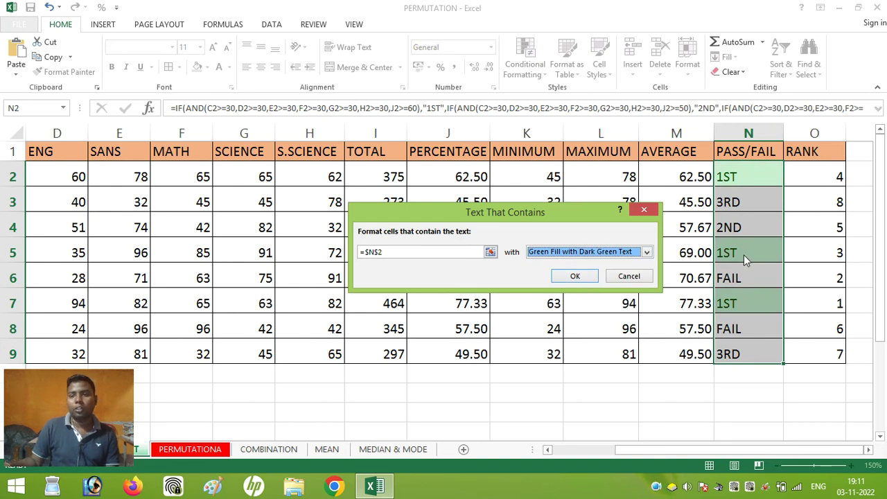
pyautogui.click(576, 276)
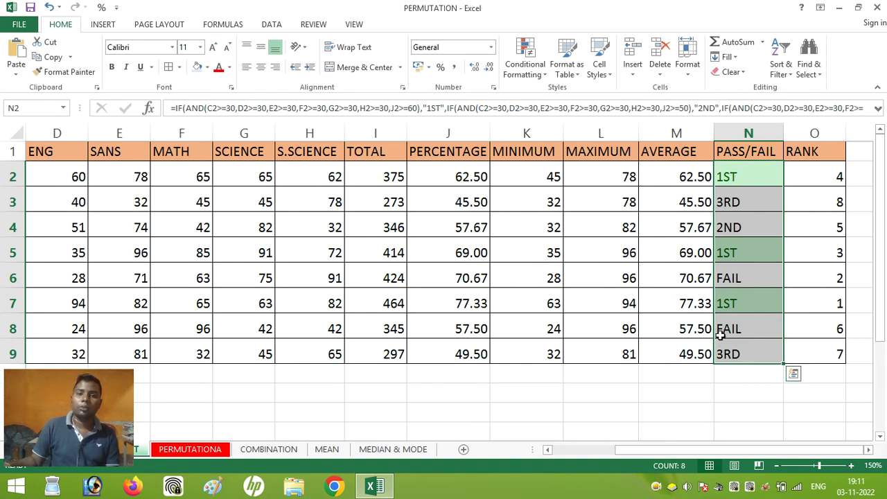
# Add a text-contains conditional format to the PASS/FAIL results that matches =$N$4 (2ND) with Yellow Fill with Dark Yellow Text.
pyautogui.click(531, 67)
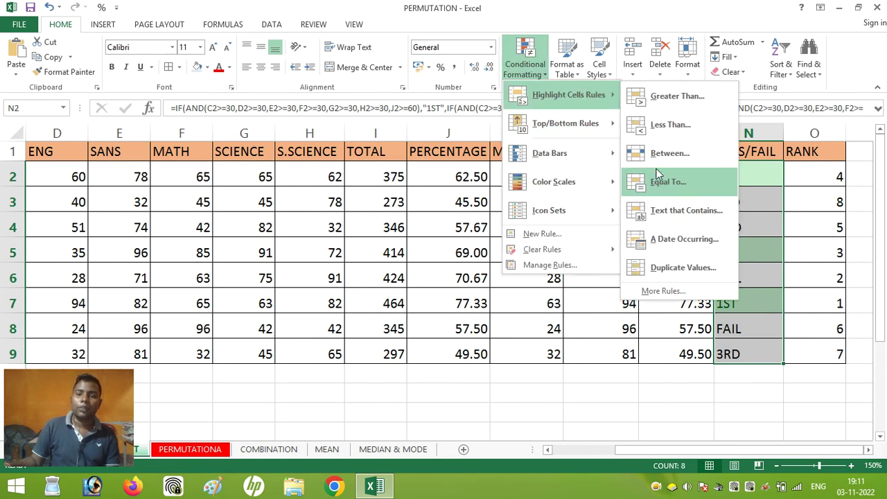
pyautogui.click(669, 212)
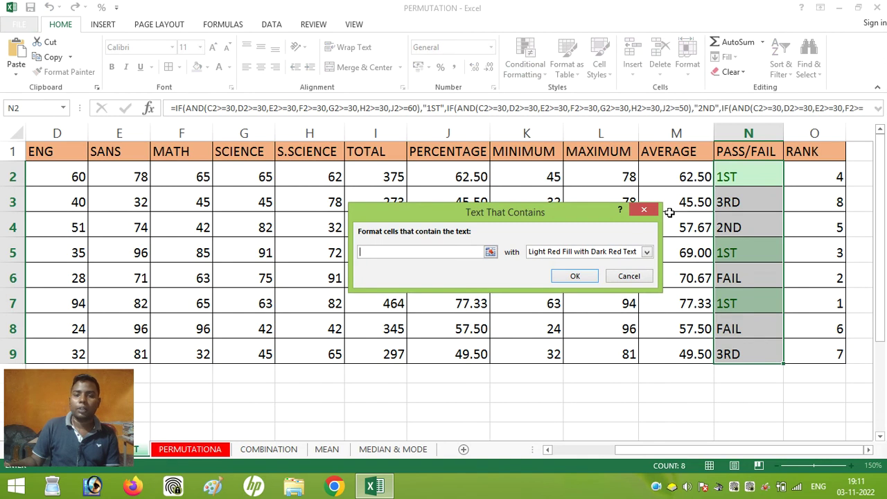
pyautogui.click(733, 227)
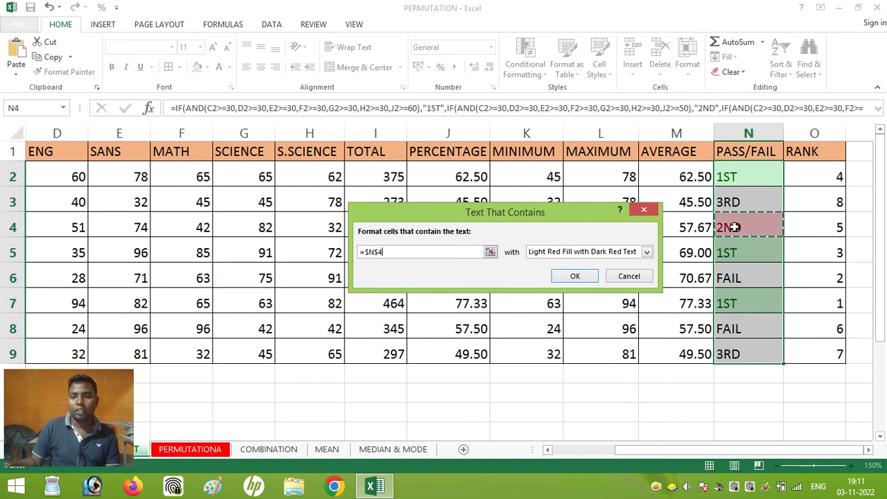
pyautogui.click(579, 253)
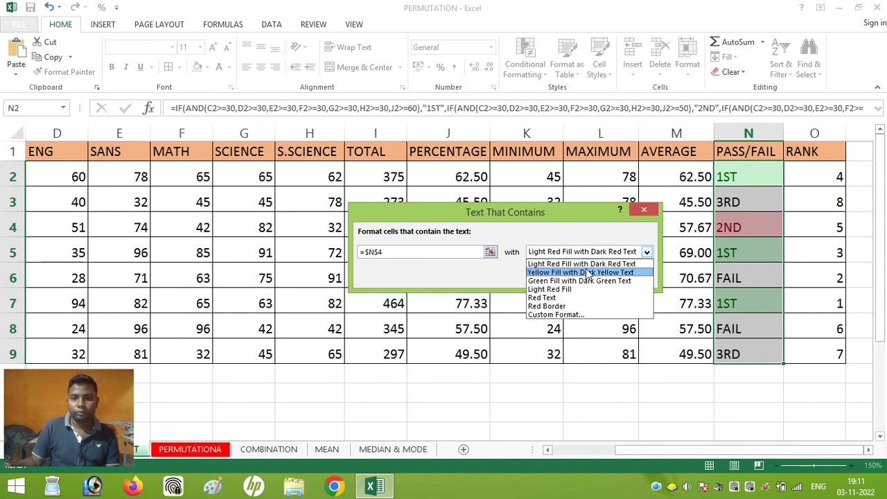
pyautogui.click(587, 273)
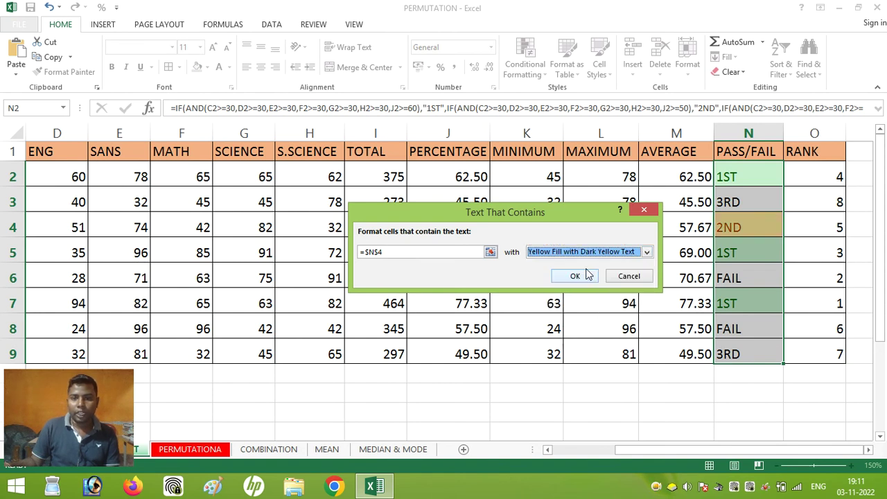
pyautogui.click(591, 276)
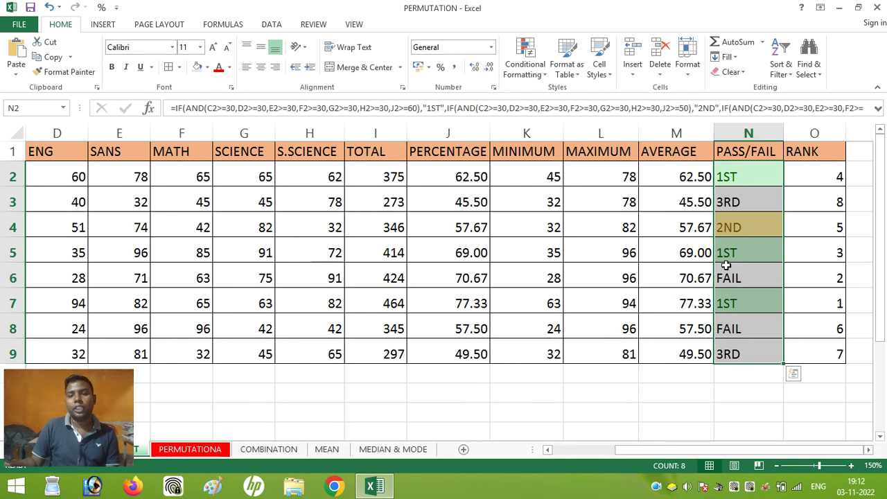
# Add a text-contains conditional format to the PASS/FAIL results that matches =$N$3 (3RD) with Red Text.
pyautogui.click(528, 77)
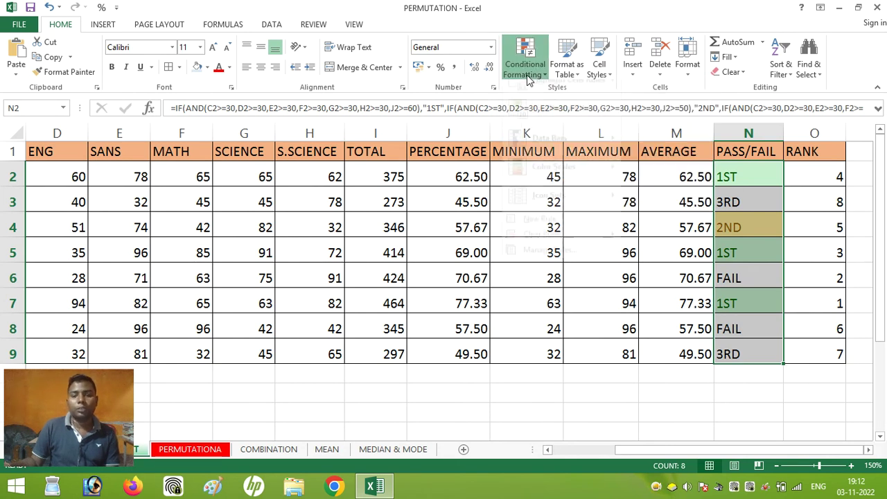
pyautogui.moveTo(547, 101)
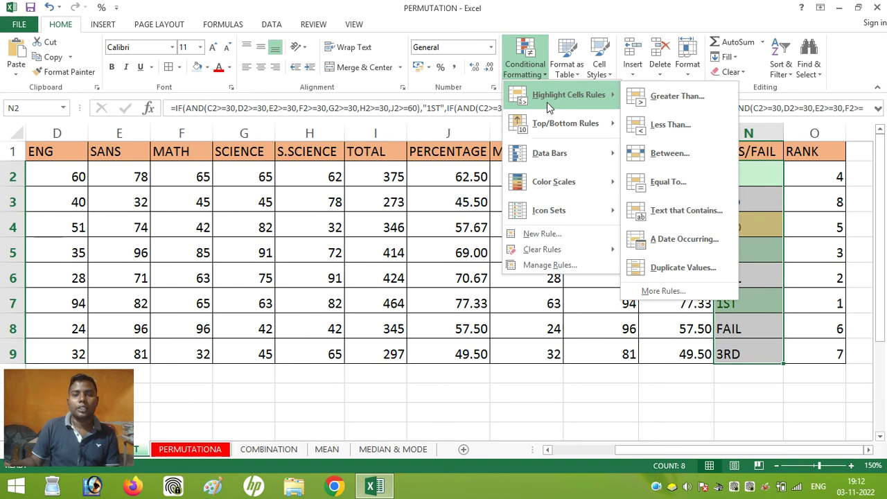
pyautogui.click(693, 213)
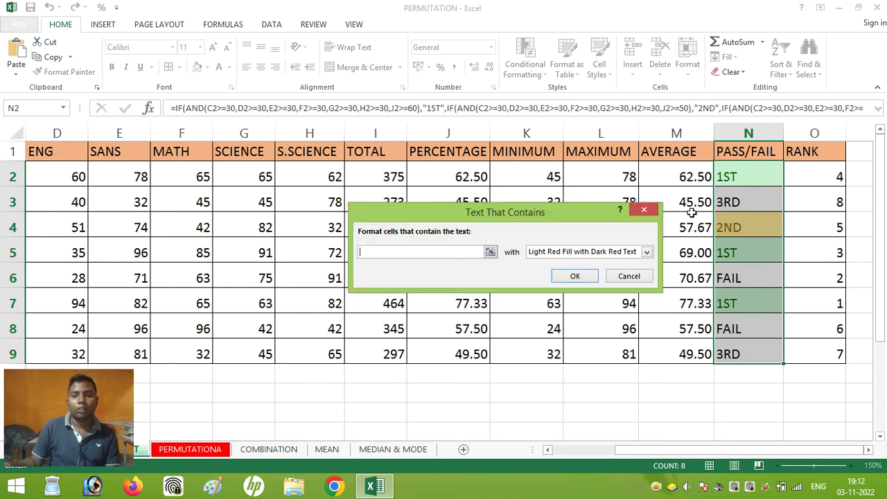
pyautogui.click(724, 202)
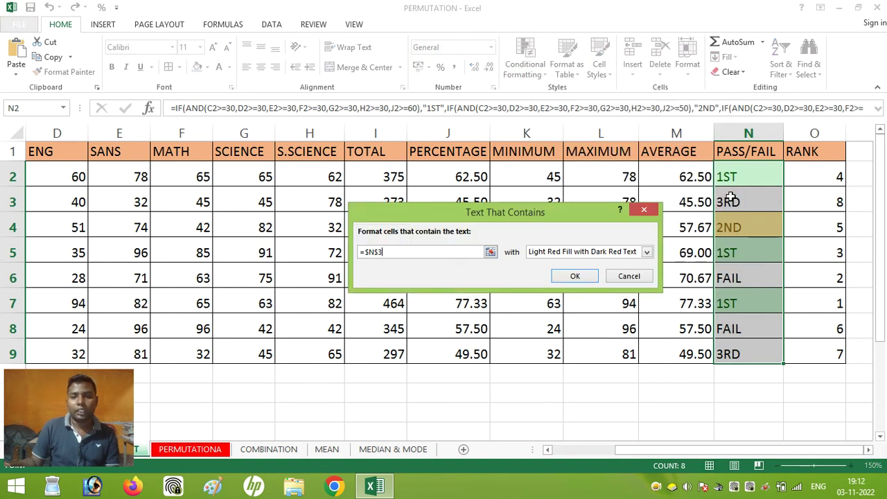
pyautogui.click(626, 253)
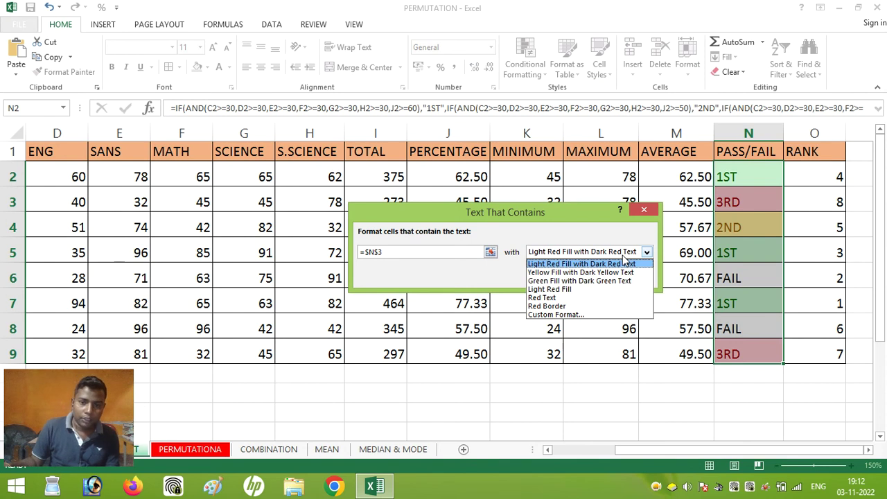
pyautogui.click(562, 298)
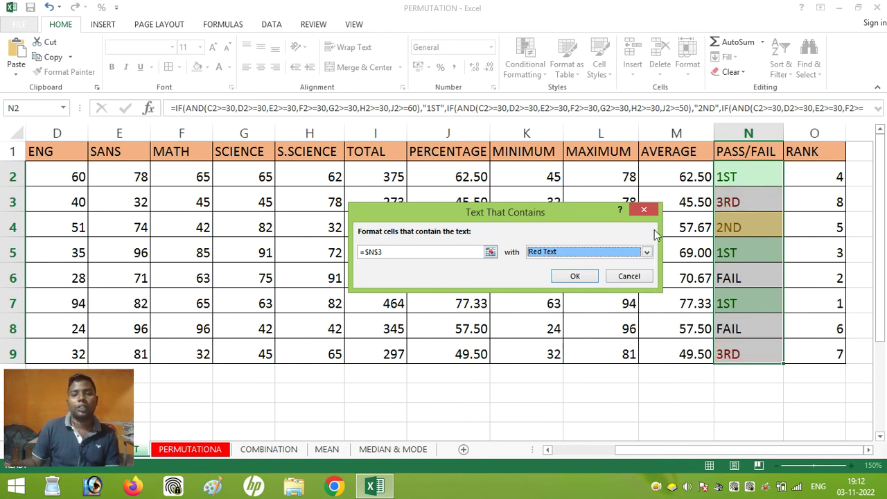
pyautogui.click(575, 276)
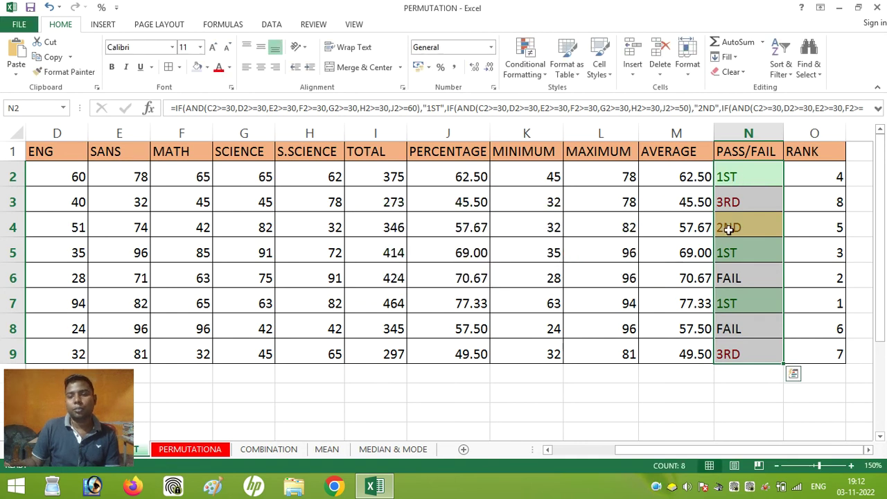
# Add a text-contains conditional format to the PASS/FAIL results that matches =$N$6 (FAIL) with Light Red Fill with Dark Red Text.
pyautogui.click(531, 76)
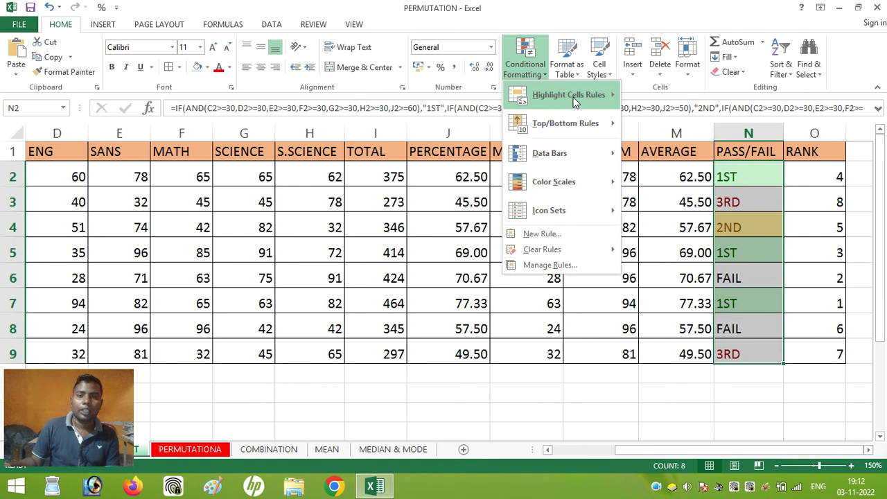
pyautogui.moveTo(573, 101)
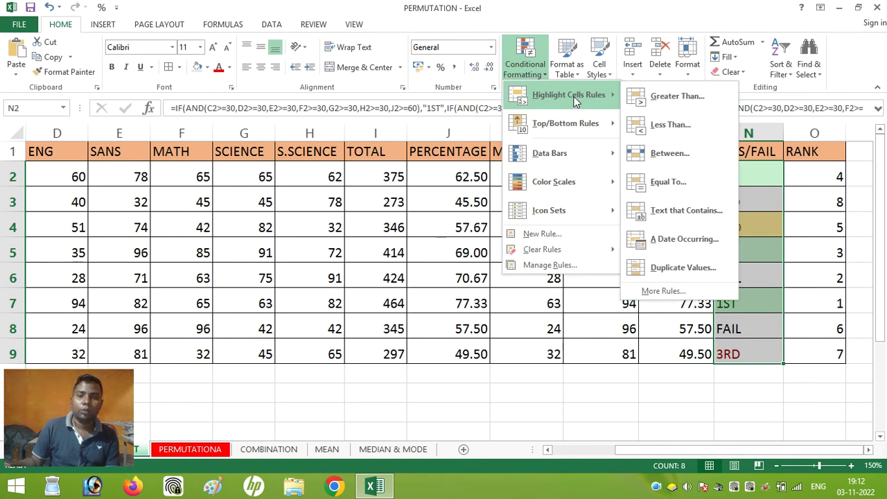
pyautogui.click(700, 203)
pyautogui.click(740, 279)
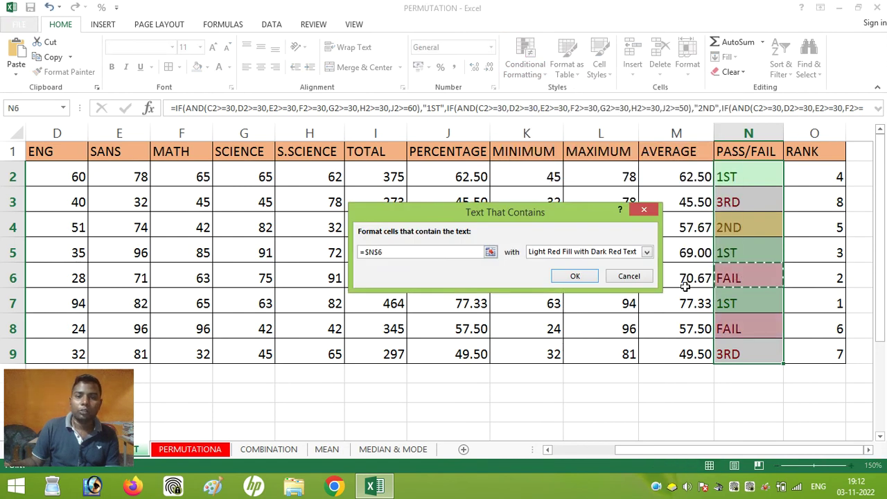
pyautogui.click(575, 252)
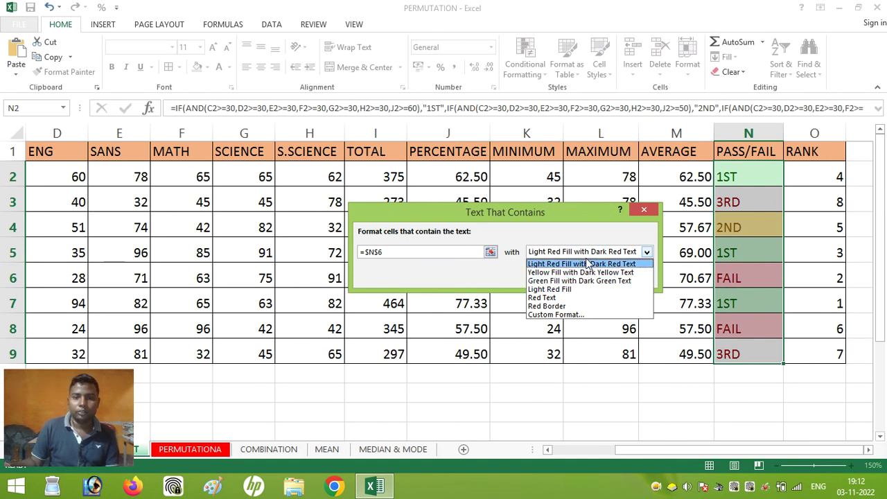
pyautogui.click(586, 262)
pyautogui.click(581, 277)
pyautogui.click(688, 375)
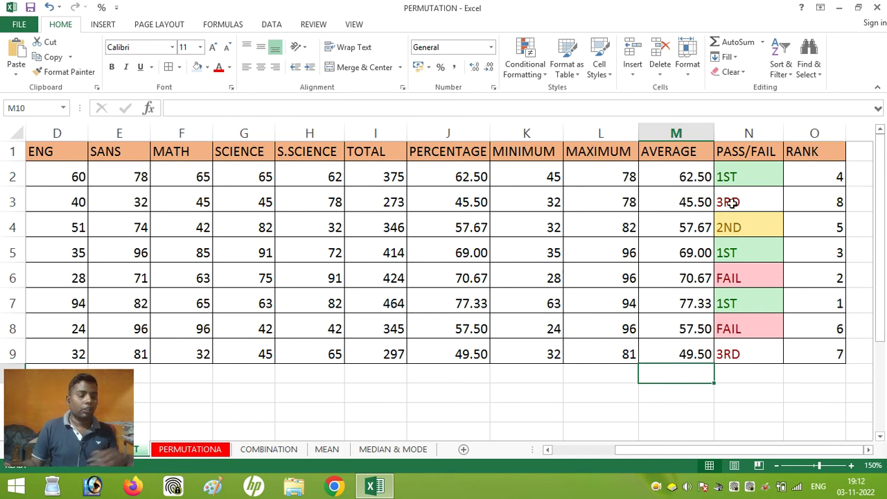
pyautogui.click(419, 388)
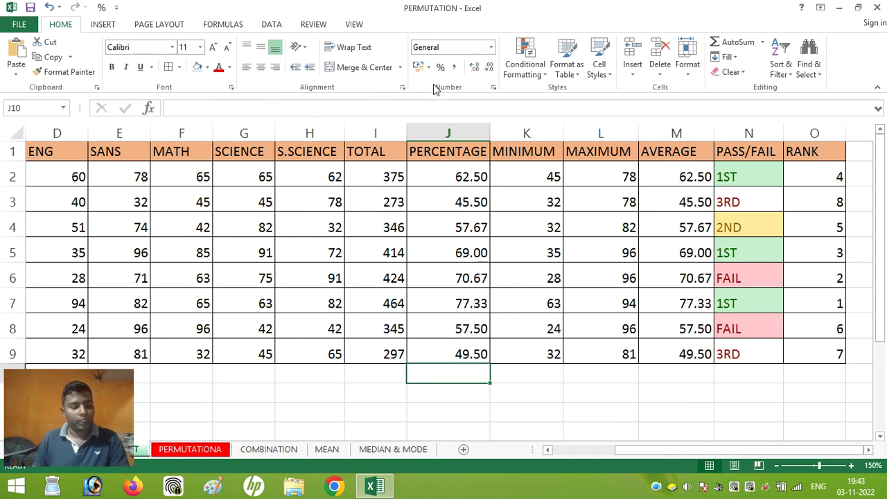
pyautogui.click(371, 170)
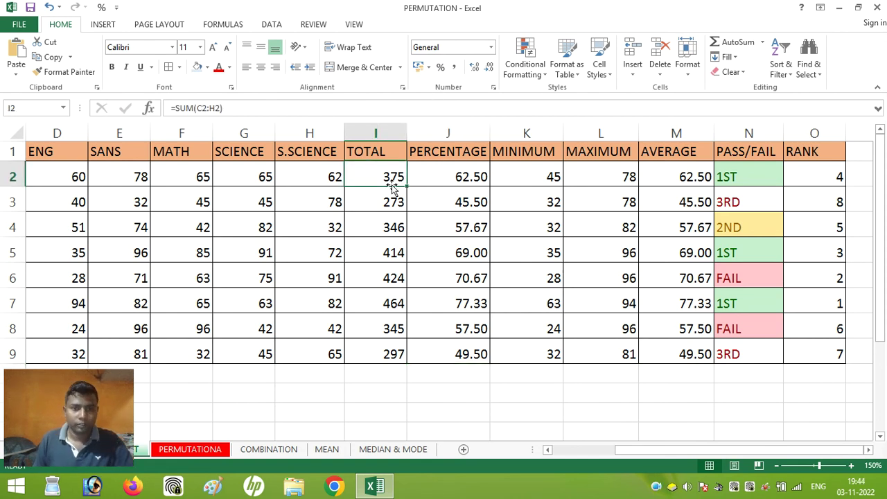
pyautogui.click(477, 202)
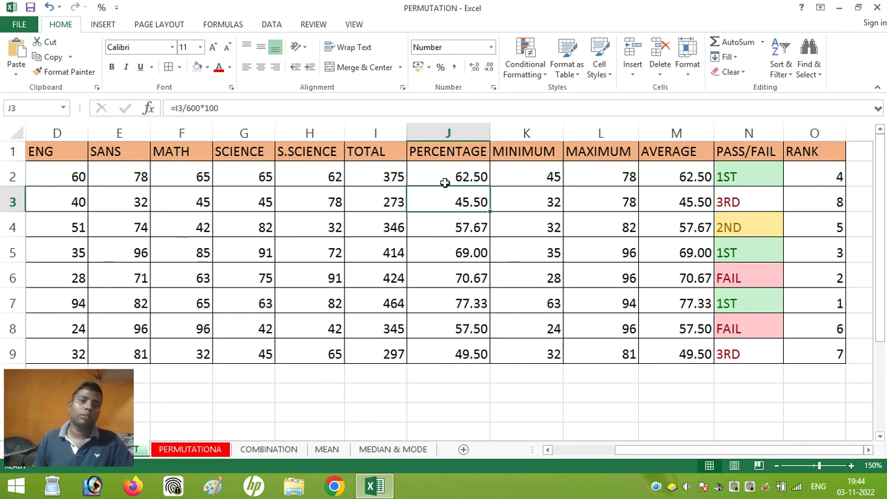
# Format the top 4 values in the TOTAL range I2:I9 with Green Fill with Dark Green Text.
pyautogui.moveTo(386, 173); pyautogui.dragTo(401, 348)
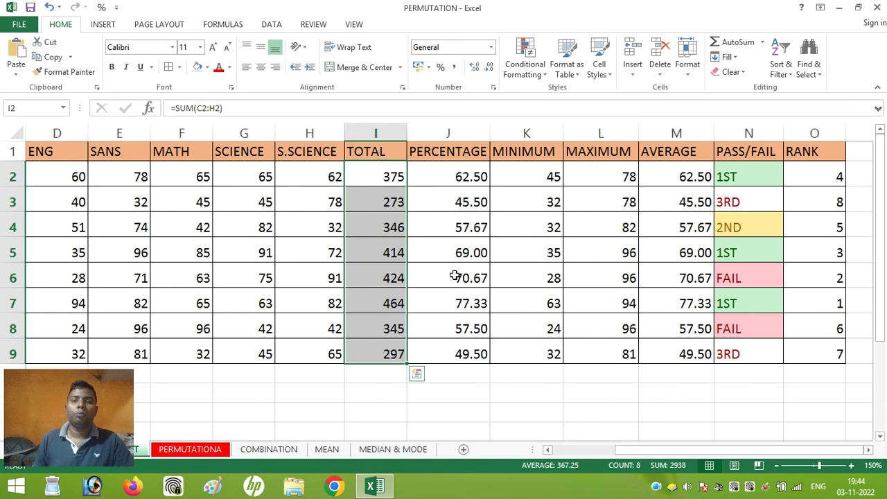
pyautogui.click(534, 55)
pyautogui.moveTo(556, 122)
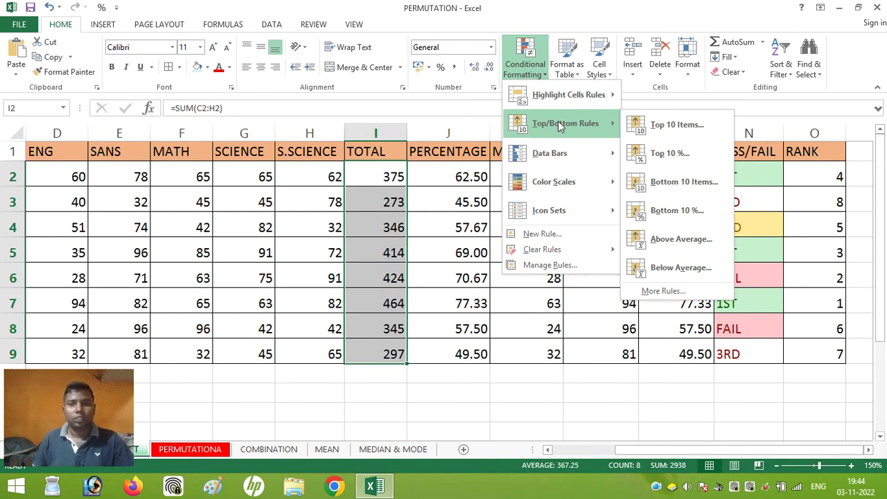
pyautogui.click(669, 128)
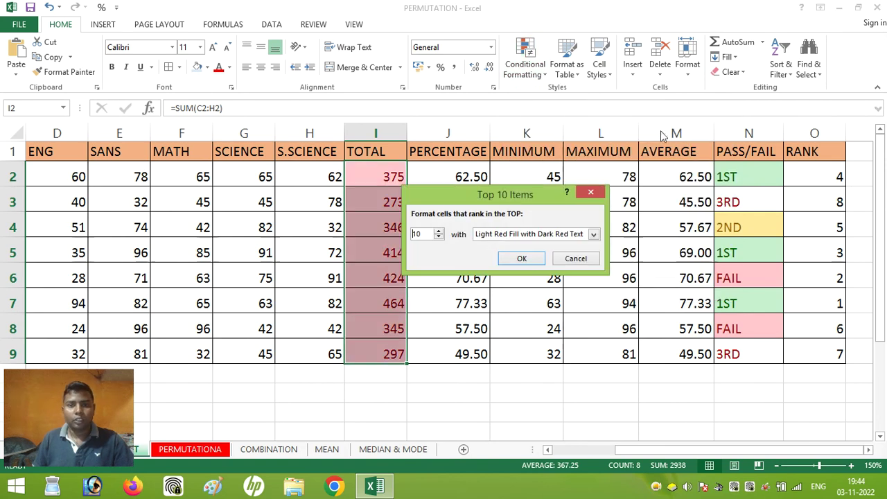
pyautogui.doubleClick(428, 234)
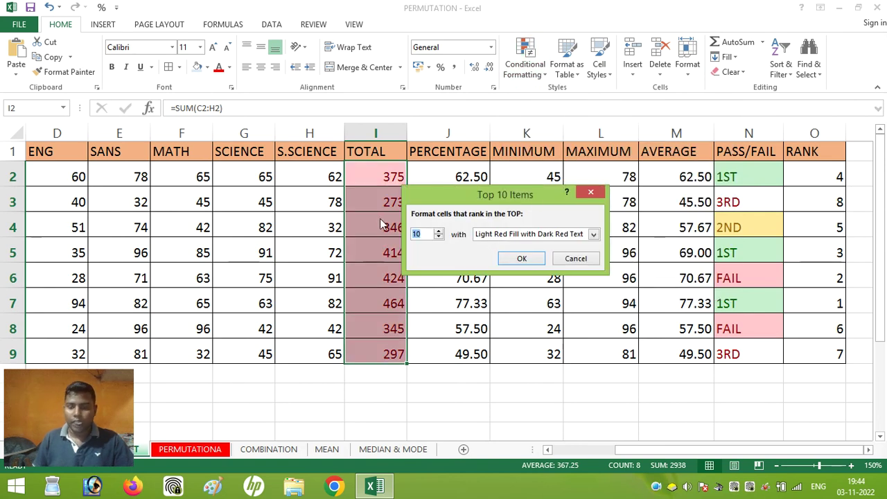
pyautogui.write('4')
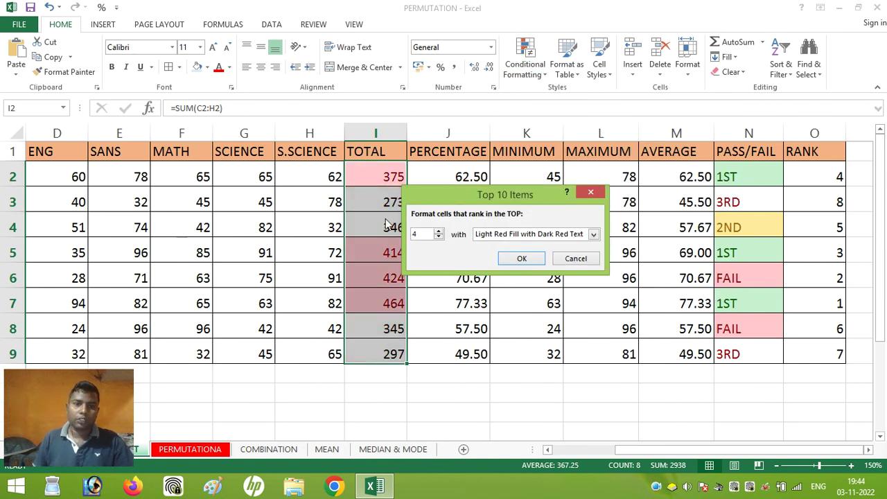
pyautogui.click(511, 234)
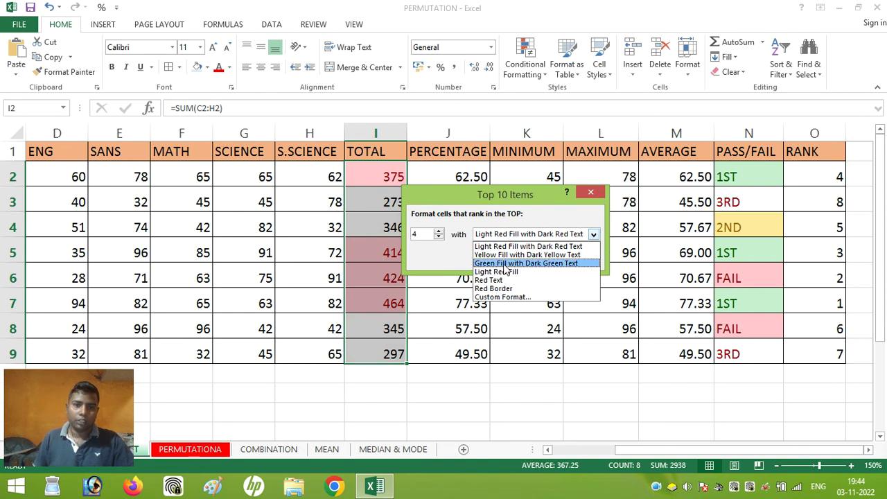
pyautogui.click(513, 264)
pyautogui.click(514, 257)
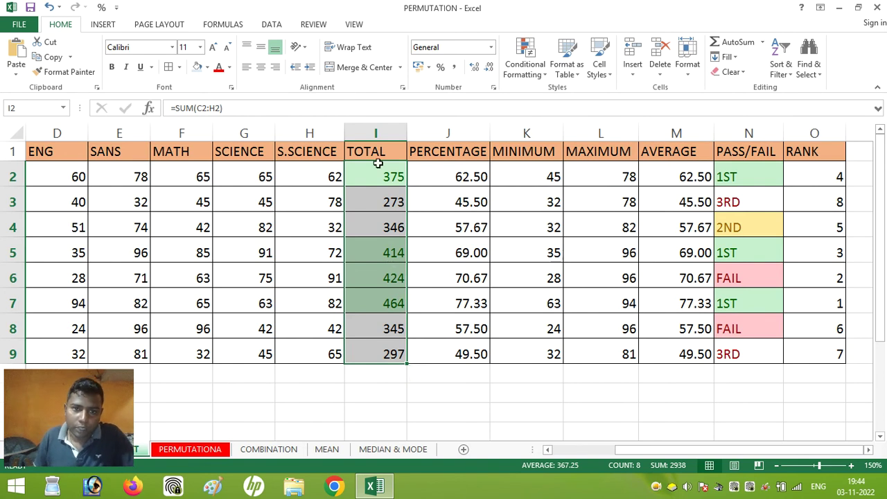
# Format the bottom 4 values in the TOTAL range I2:I9 with Light Red Fill with Dark Red Text.
pyautogui.click(535, 71)
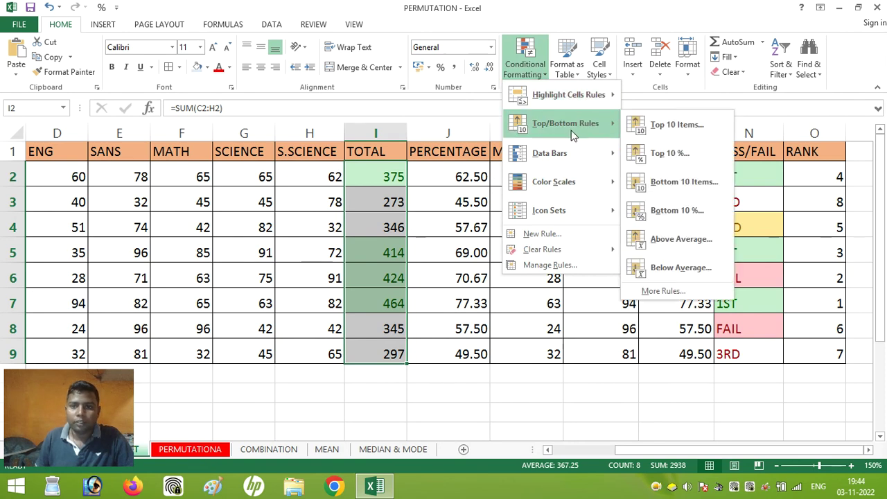
pyautogui.click(710, 183)
pyautogui.doubleClick(431, 233)
pyautogui.write('4')
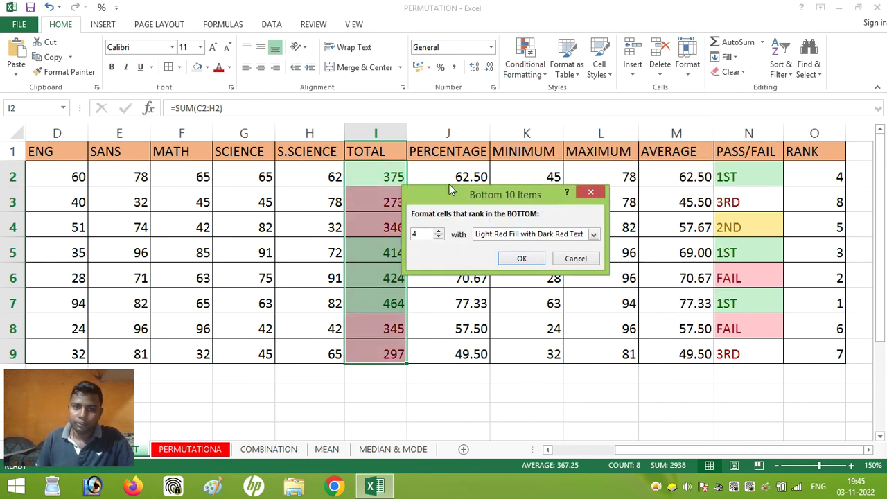
pyautogui.click(529, 236)
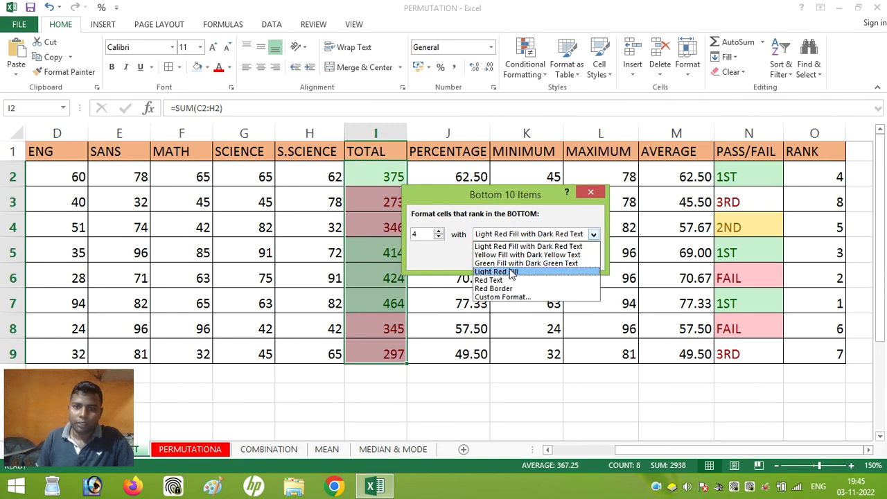
pyautogui.click(514, 246)
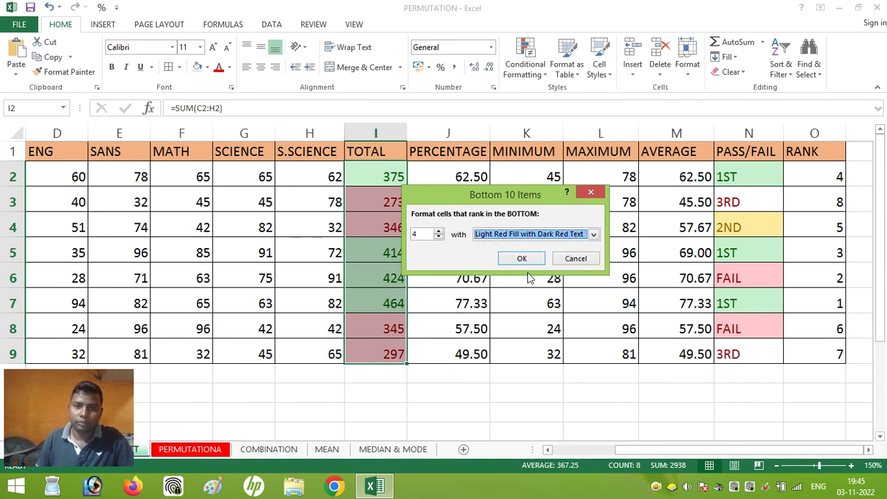
pyautogui.click(522, 258)
pyautogui.click(464, 385)
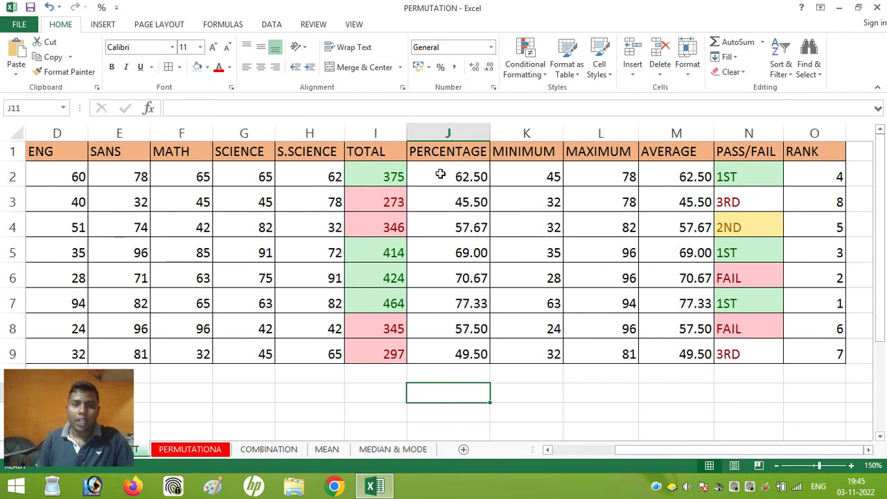
# Apply blue gradient-fill data bars to the PERCENTAGE values in J2:J9.
pyautogui.moveTo(464, 167); pyautogui.dragTo(469, 351)
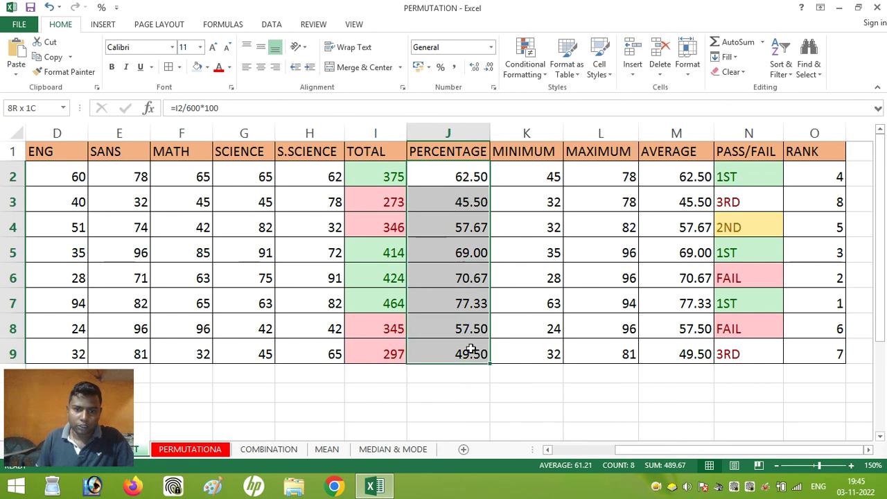
pyautogui.click(525, 61)
pyautogui.moveTo(560, 160)
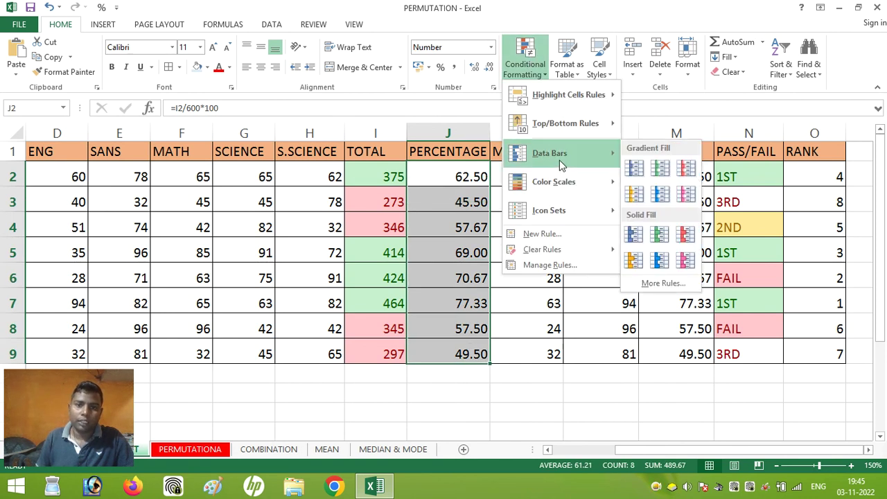
pyautogui.click(636, 170)
pyautogui.click(509, 201)
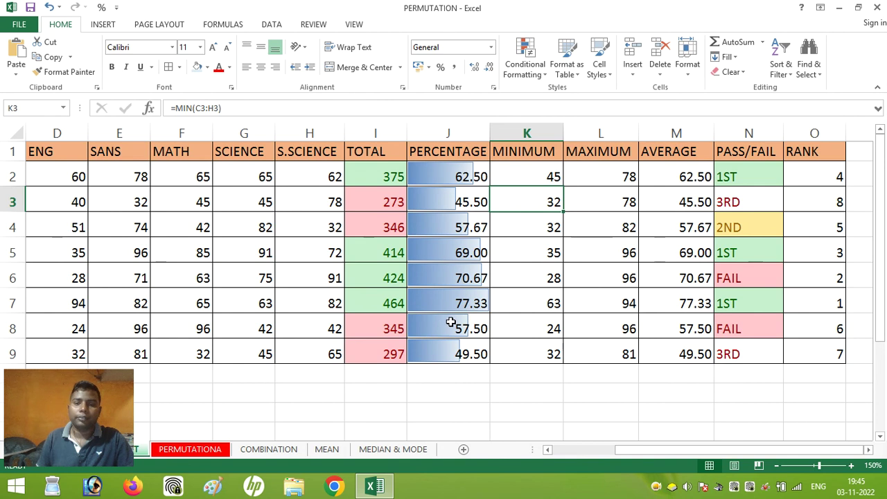
# Apply the green-white-red color scale to the AVERAGE values in M2:M9.
pyautogui.moveTo(659, 173); pyautogui.dragTo(659, 352)
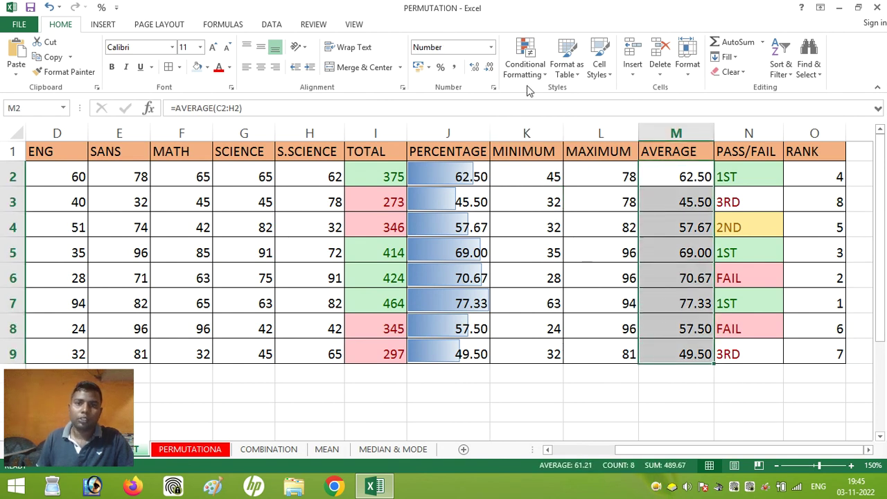
pyautogui.click(525, 59)
pyautogui.moveTo(559, 179)
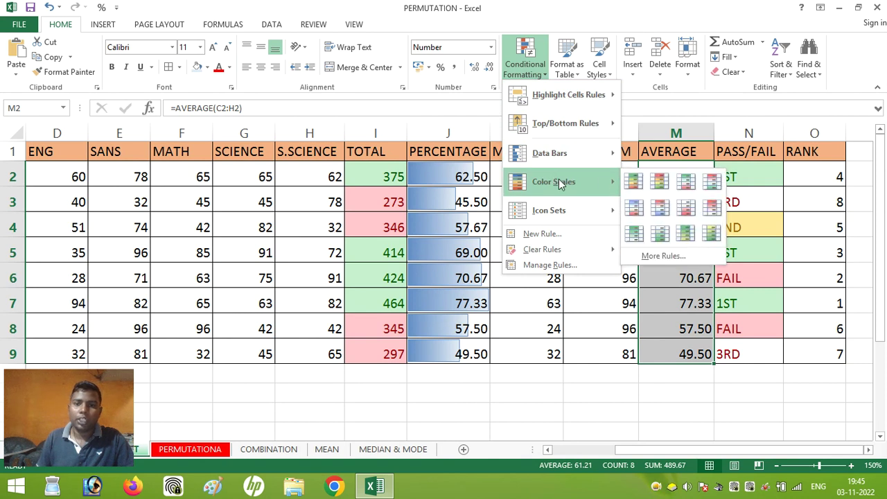
pyautogui.click(685, 181)
pyautogui.click(721, 415)
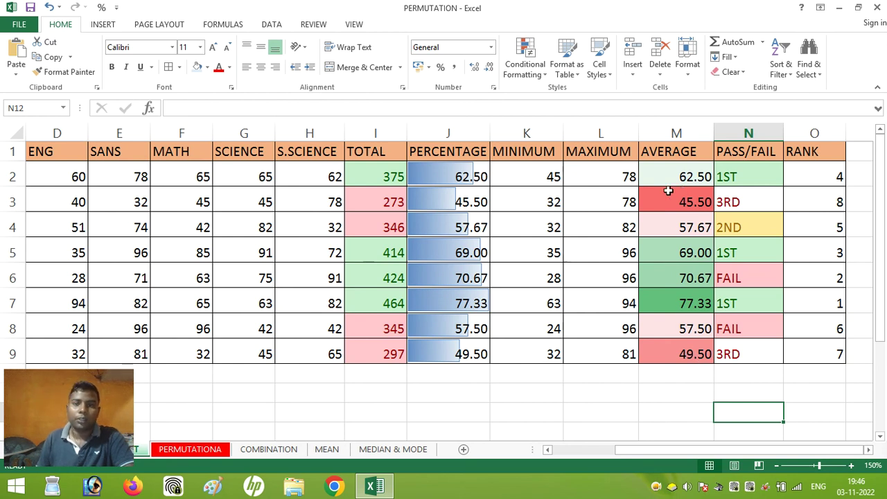
# Clear the data bar rule from the PERCENTAGE cells J2:J9 only.
pyautogui.moveTo(463, 171); pyautogui.dragTo(459, 355)
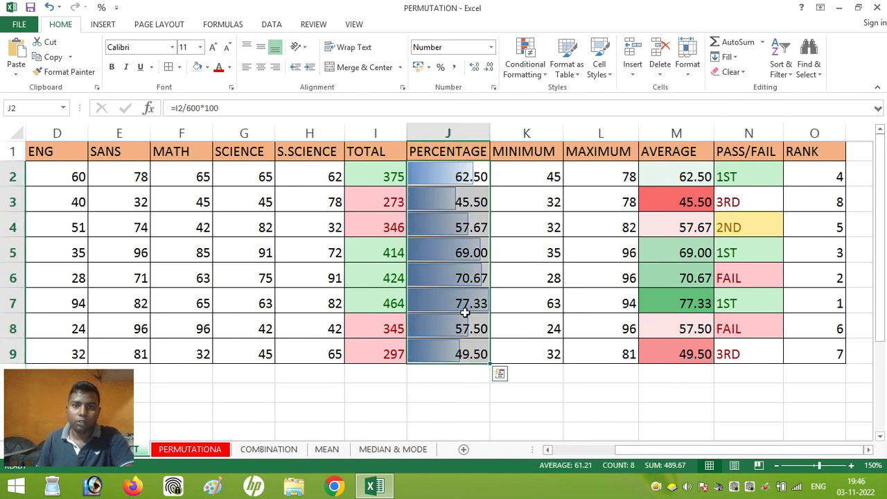
pyautogui.click(525, 62)
pyautogui.moveTo(582, 253)
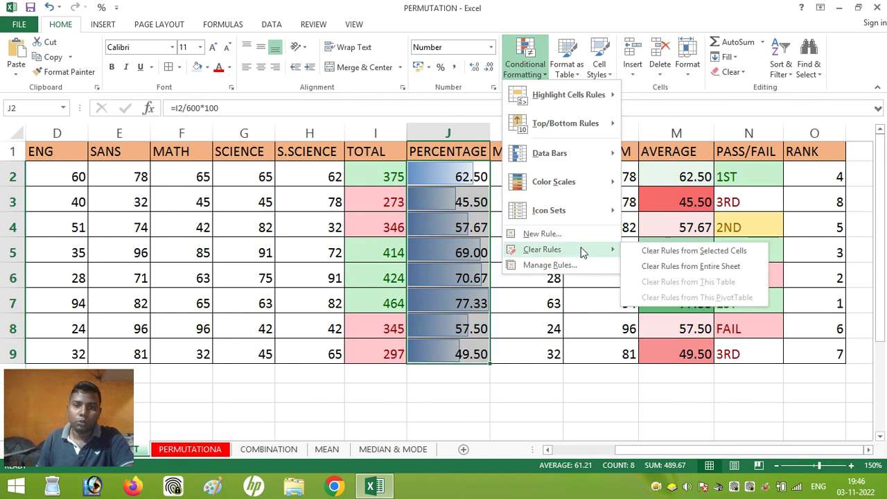
pyautogui.click(657, 254)
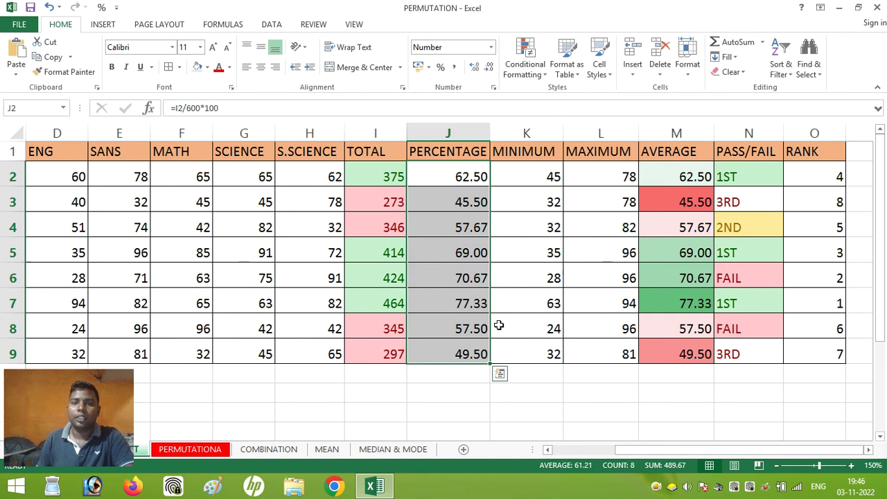
pyautogui.click(496, 391)
# Apply the five-level quarter-circle rating icon set to the PERCENTAGE values in J2:J9.
pyautogui.moveTo(444, 166); pyautogui.dragTo(476, 346)
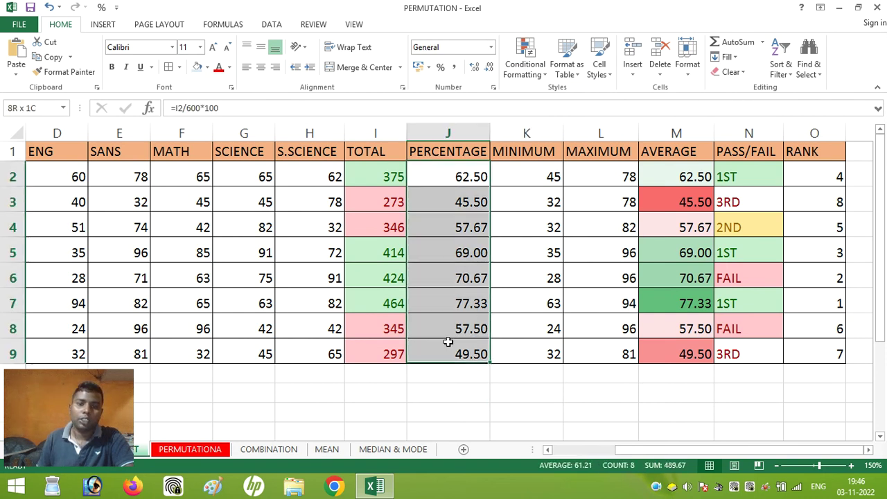
pyautogui.click(539, 46)
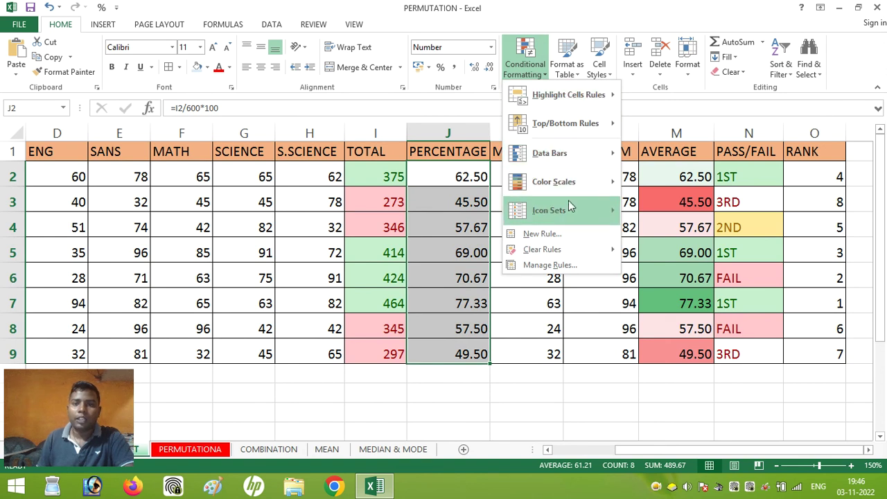
pyautogui.moveTo(571, 208)
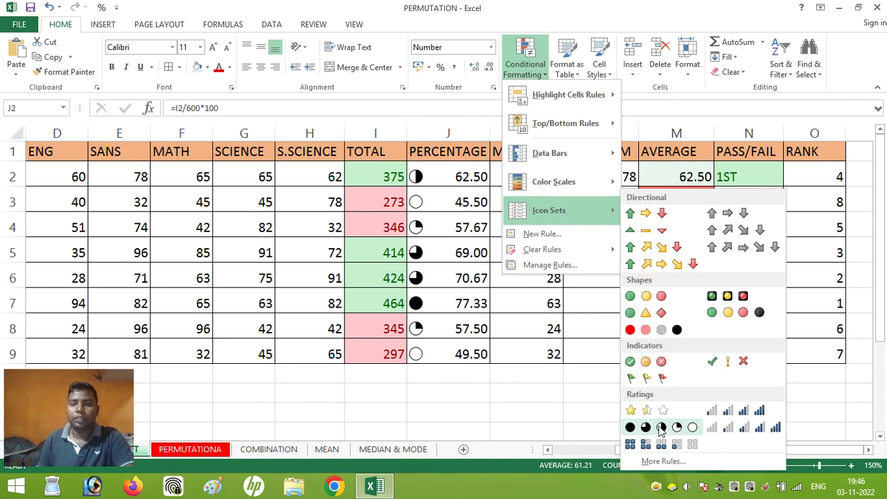
pyautogui.click(661, 427)
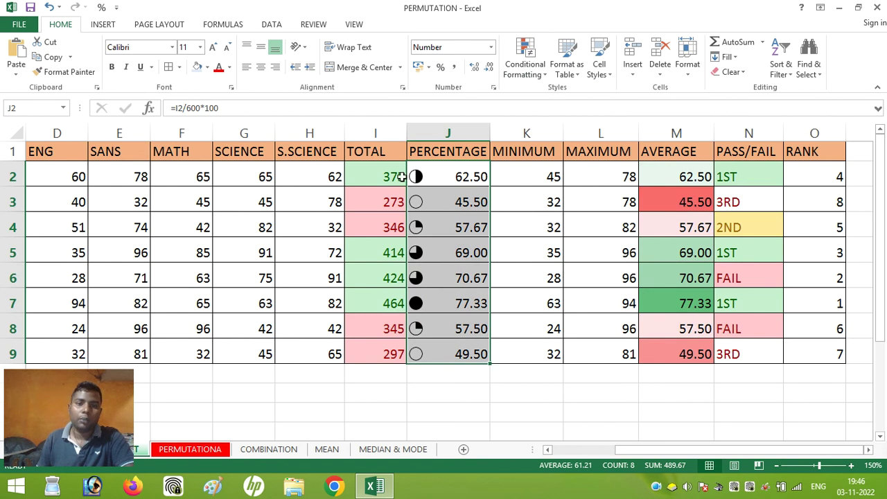
pyautogui.click(544, 218)
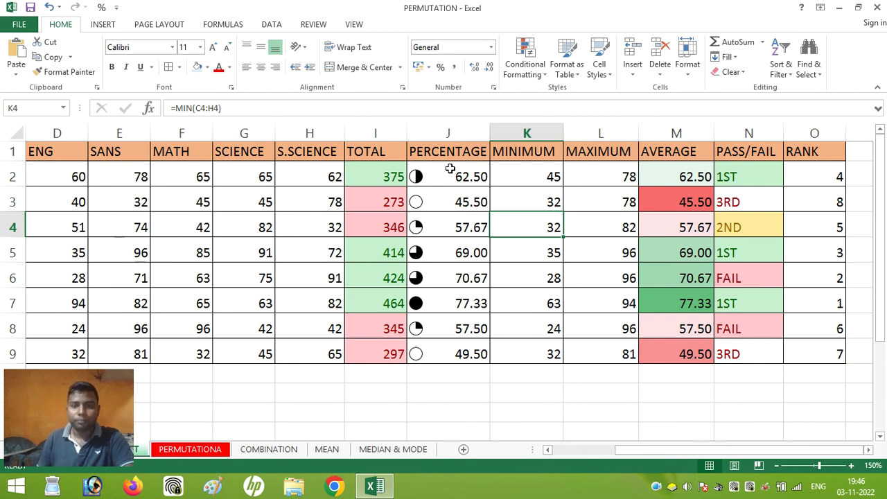
# Remove the quarter-circle icon set from the PERCENTAGE cells J2:J9 by clearing their conditional formatting rules.
pyautogui.moveTo(450, 169); pyautogui.dragTo(461, 352)
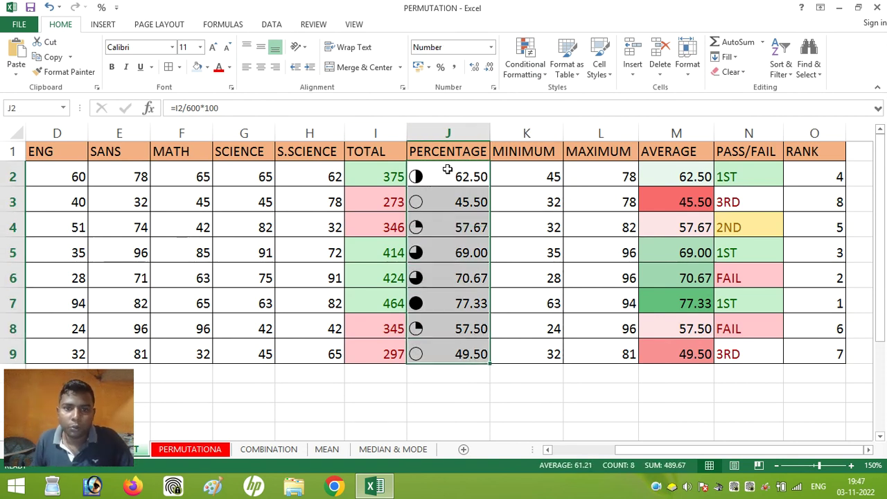
pyautogui.click(470, 392)
pyautogui.moveTo(463, 176); pyautogui.dragTo(463, 349)
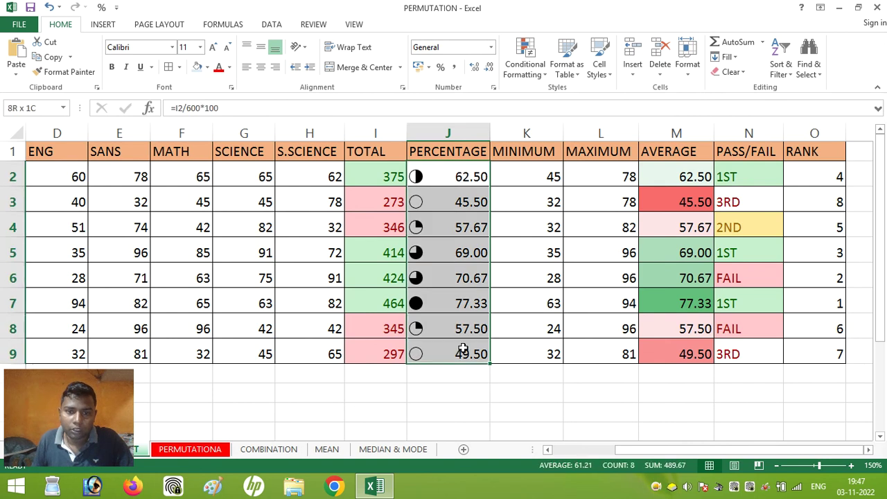
pyautogui.click(525, 63)
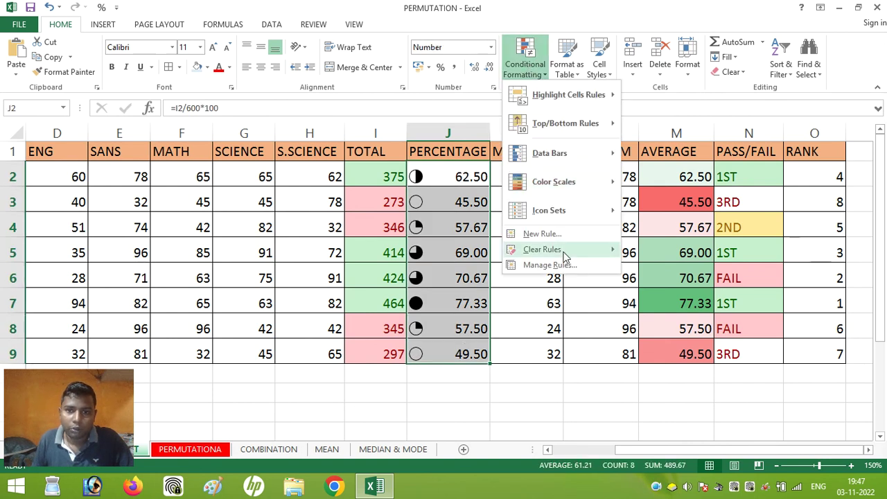
pyautogui.moveTo(565, 255)
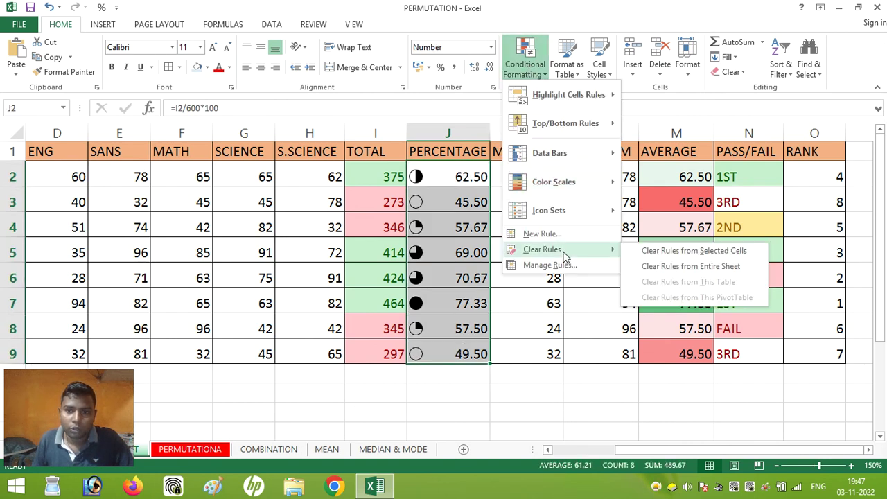
pyautogui.click(700, 251)
pyautogui.click(451, 392)
# Apply the four-bar rating icon set to the PERCENTAGE values in J2:J9 and deselect the range.
pyautogui.moveTo(467, 175); pyautogui.dragTo(470, 351)
pyautogui.click(524, 65)
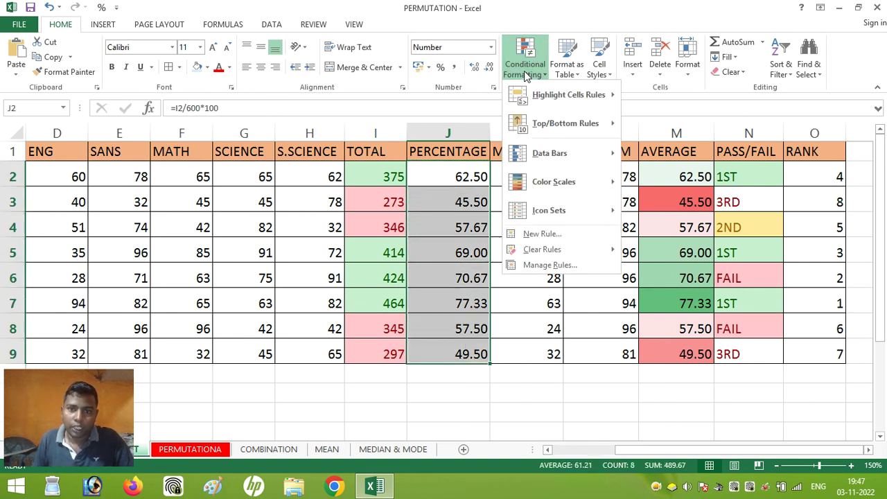
pyautogui.moveTo(565, 190)
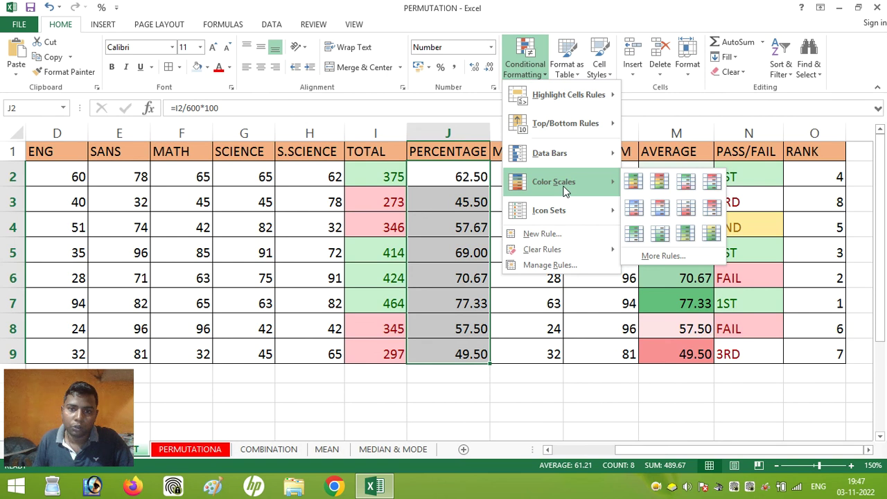
pyautogui.moveTo(580, 158)
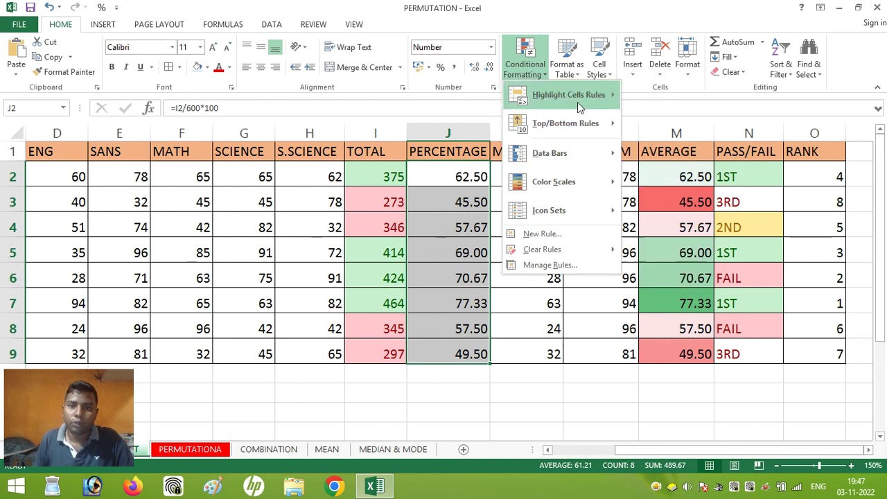
pyautogui.moveTo(581, 122)
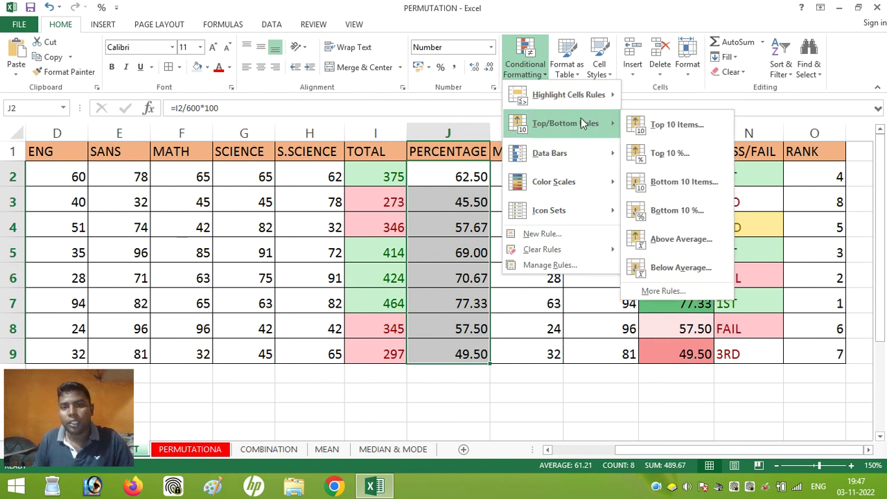
pyautogui.moveTo(578, 98)
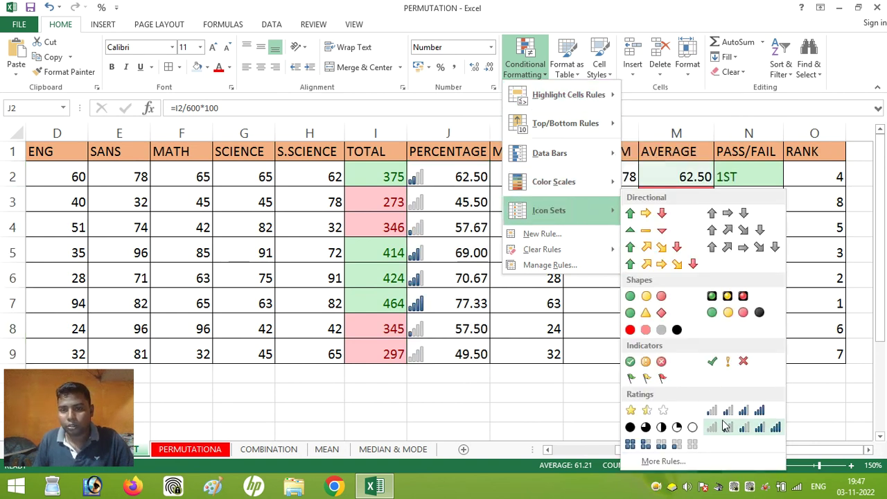
pyautogui.click(742, 412)
pyautogui.click(610, 413)
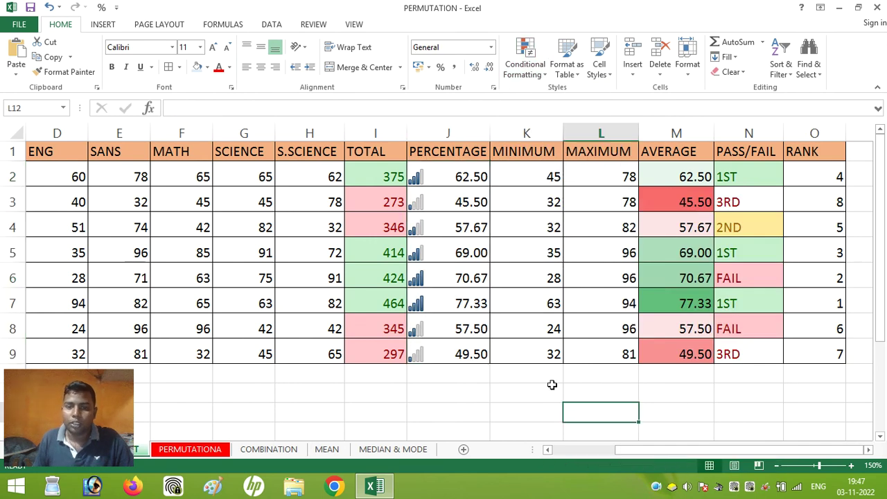
pyautogui.click(527, 392)
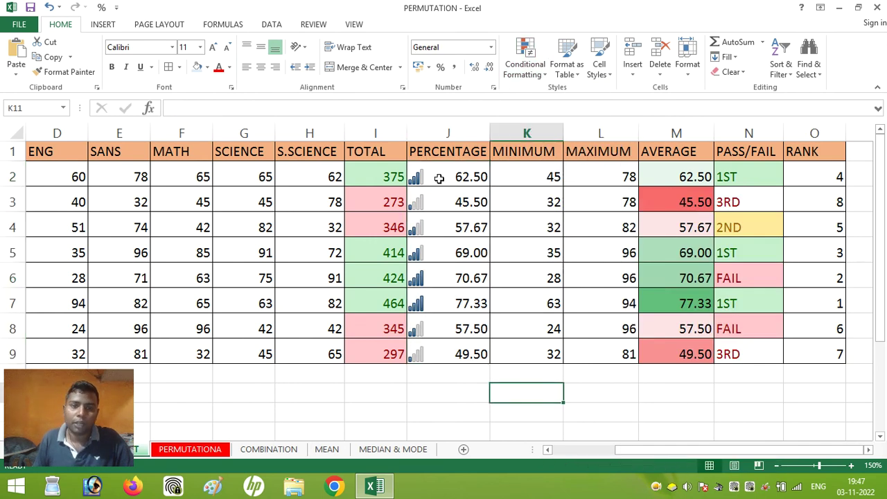
# Try applying the four gray arrows icon set to the student names in B2:B9, then deselect the range.
pyautogui.moveTo(686, 453); pyautogui.dragTo(464, 429)
pyautogui.moveTo(156, 176); pyautogui.dragTo(154, 352)
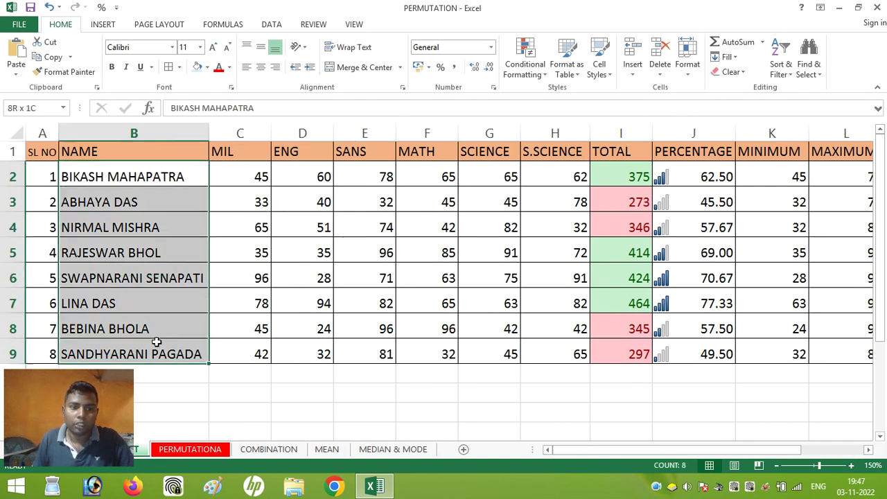
pyautogui.click(525, 65)
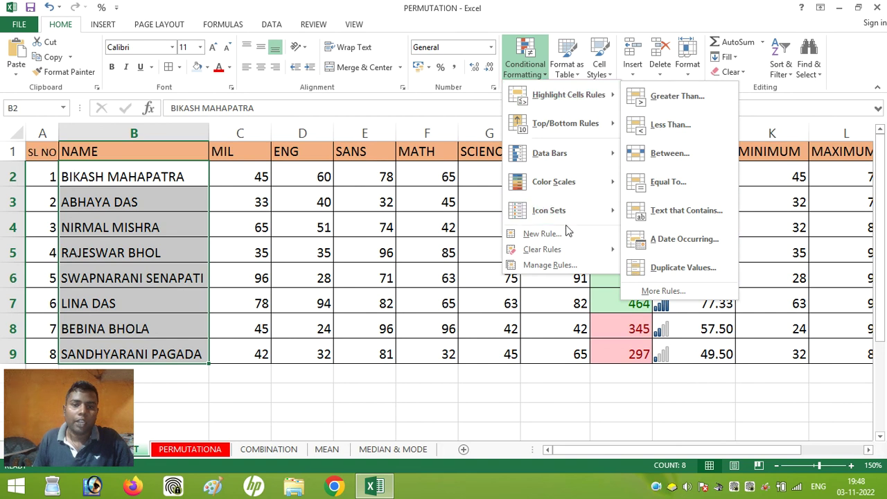
pyautogui.moveTo(564, 214)
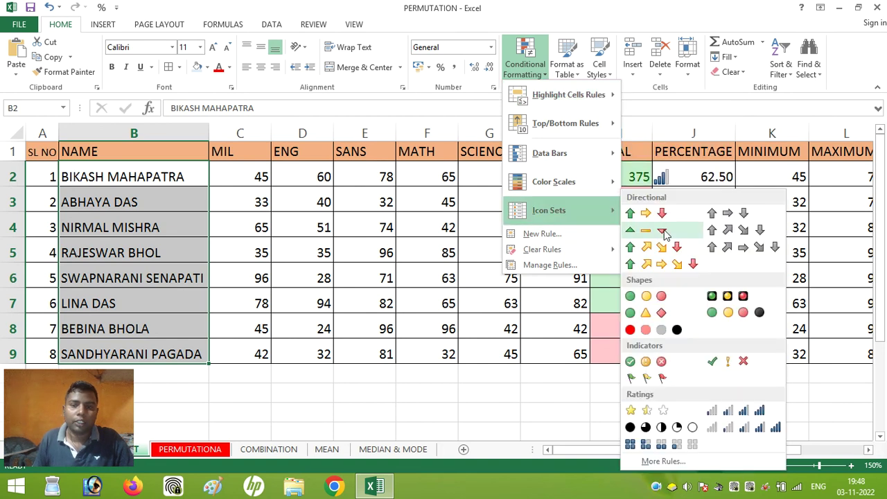
pyautogui.click(736, 234)
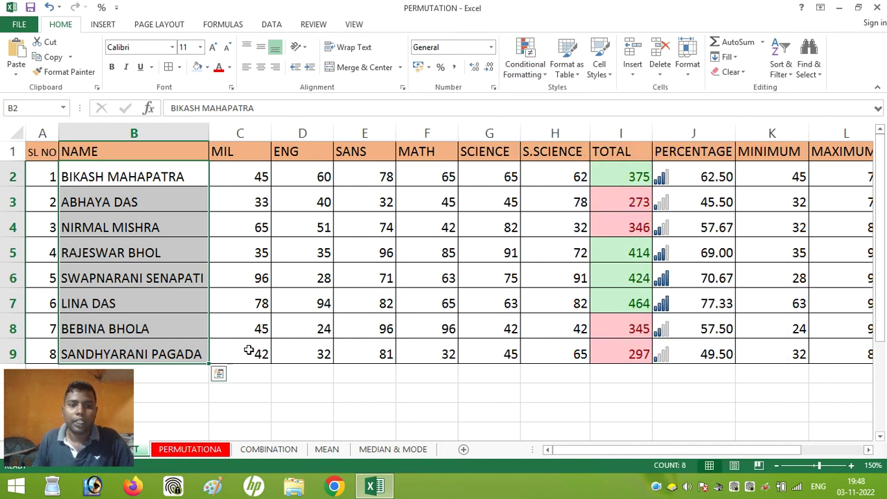
pyautogui.click(348, 408)
pyautogui.moveTo(616, 452); pyautogui.dragTo(657, 452)
pyautogui.click(525, 70)
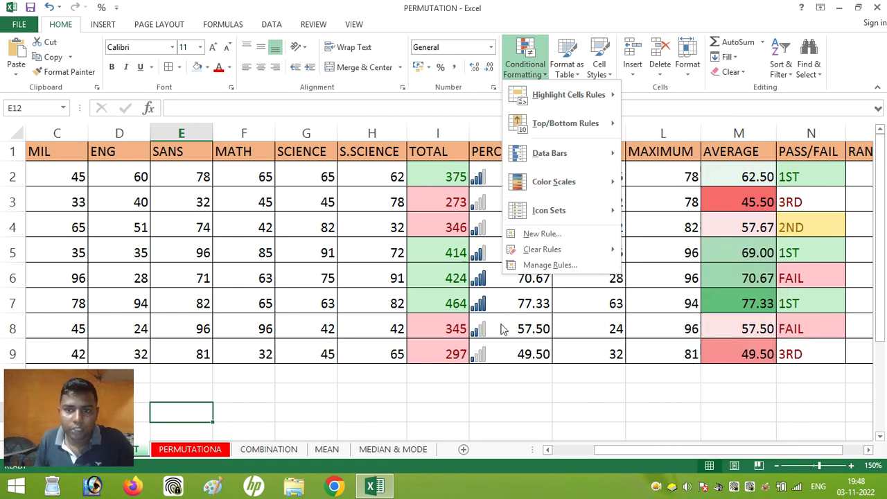
pyautogui.click(610, 406)
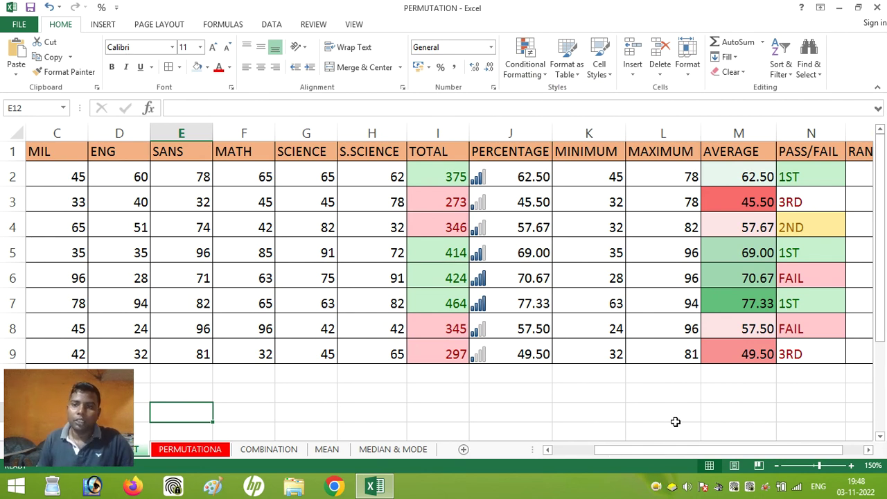
pyautogui.moveTo(740, 451)
pyautogui.mouseDown()
pyautogui.moveTo(788, 453)
pyautogui.moveTo(726, 452)
pyautogui.moveTo(757, 452)
pyautogui.mouseUp()
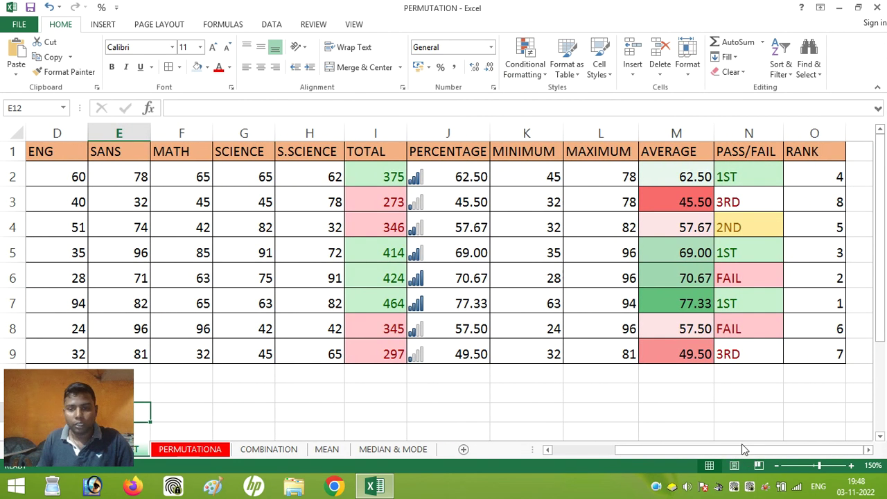